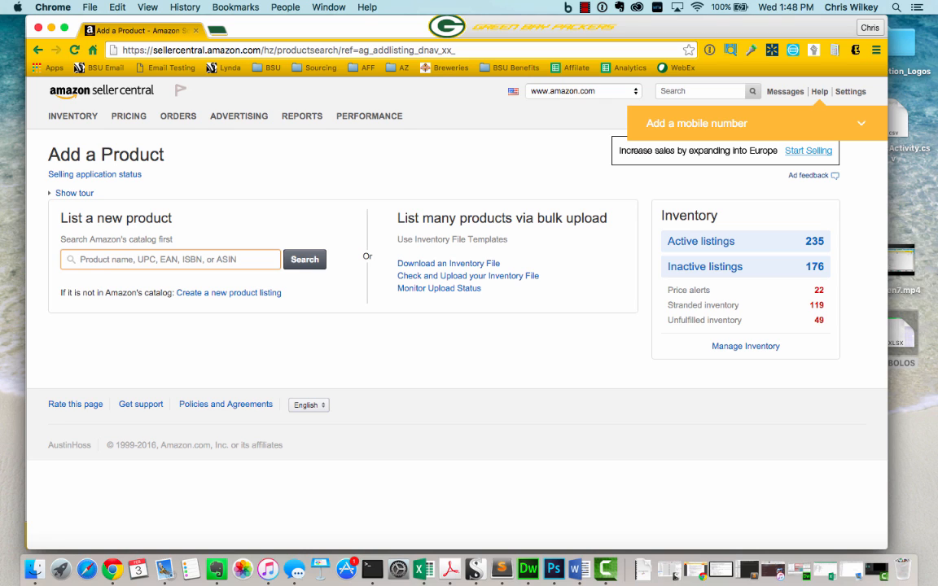
Step: Search Amazon's catalog for "playstation controller" and start an offer for the Jet Black DualShock 4 Wireless Controller
{"action": "type", "text": "playstati"}
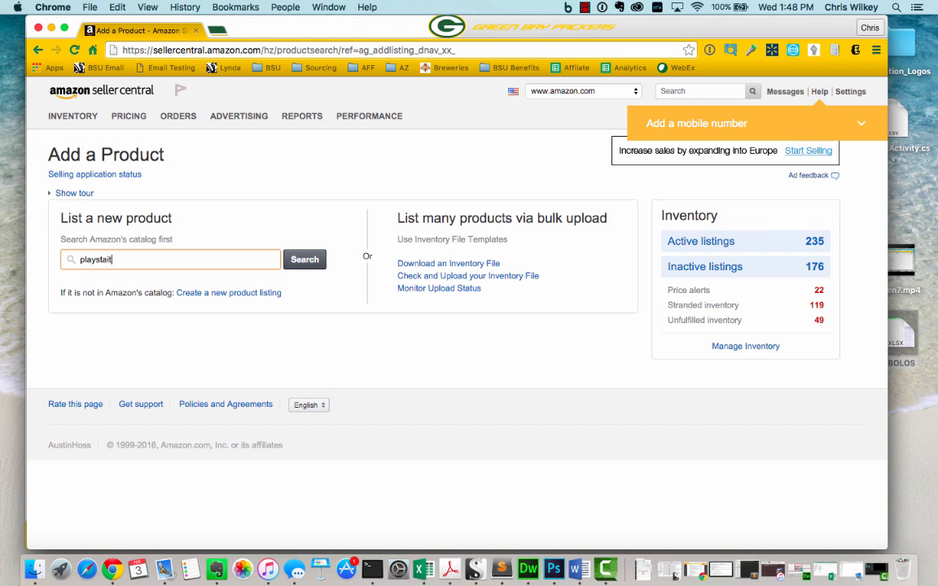
{"action": "type", "text": "on controller"}
{"action": "key", "text": "Return"}
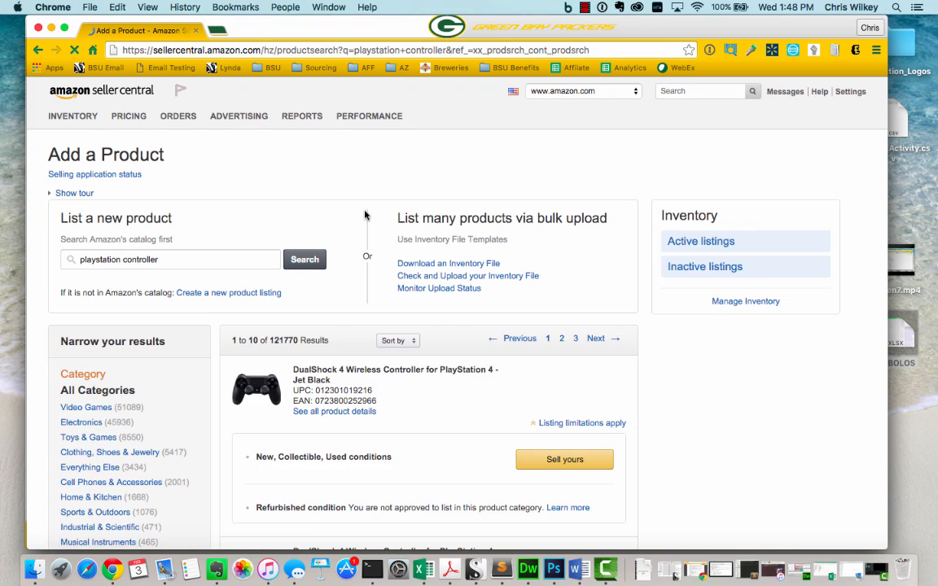
{"action": "scroll", "coordinate": [407, 268], "scroll_direction": "down", "scroll_amount": 2}
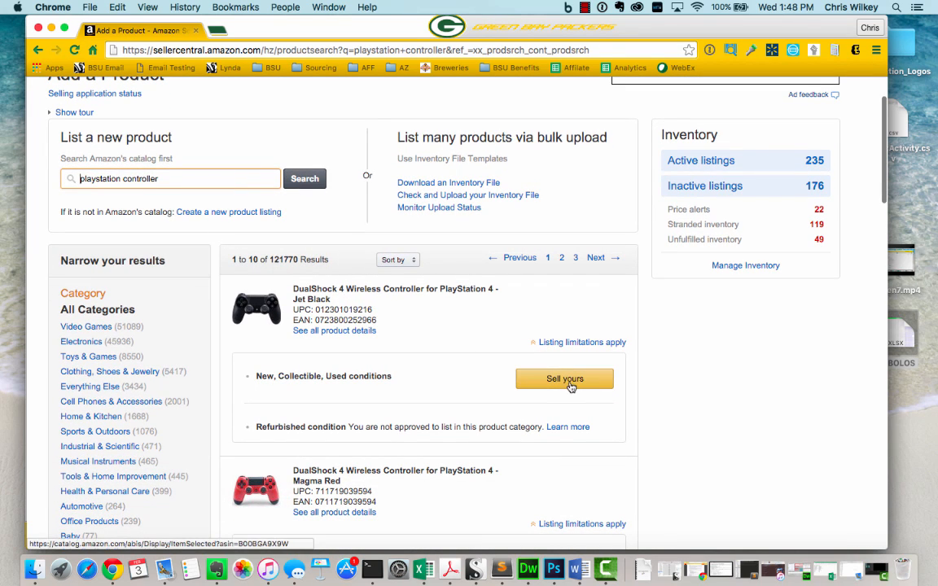
{"action": "left_click", "coordinate": [570, 381]}
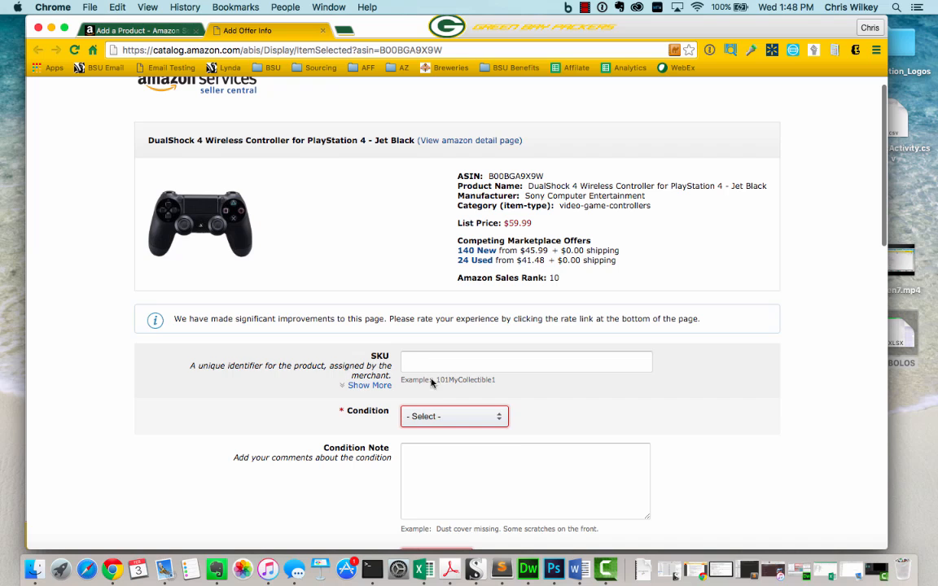
Step: Set the Jet Black controller's condition to New, match the lowest price of $45.99, and try to save the offer
{"action": "left_click", "coordinate": [434, 417]}
{"action": "left_click", "coordinate": [434, 427]}
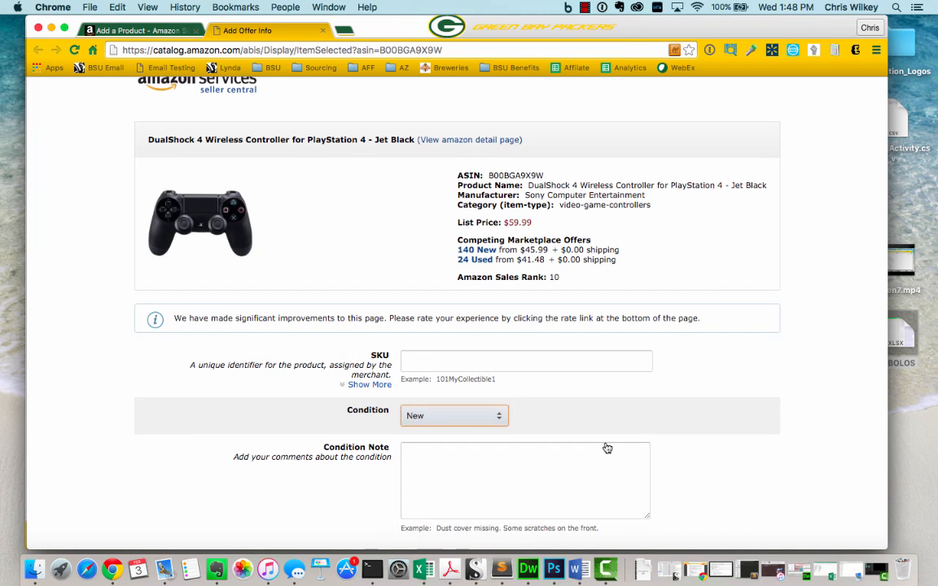
{"action": "scroll", "coordinate": [605, 447], "scroll_direction": "down", "scroll_amount": 5}
{"action": "left_click", "coordinate": [440, 353]}
{"action": "type", "text": "4"}
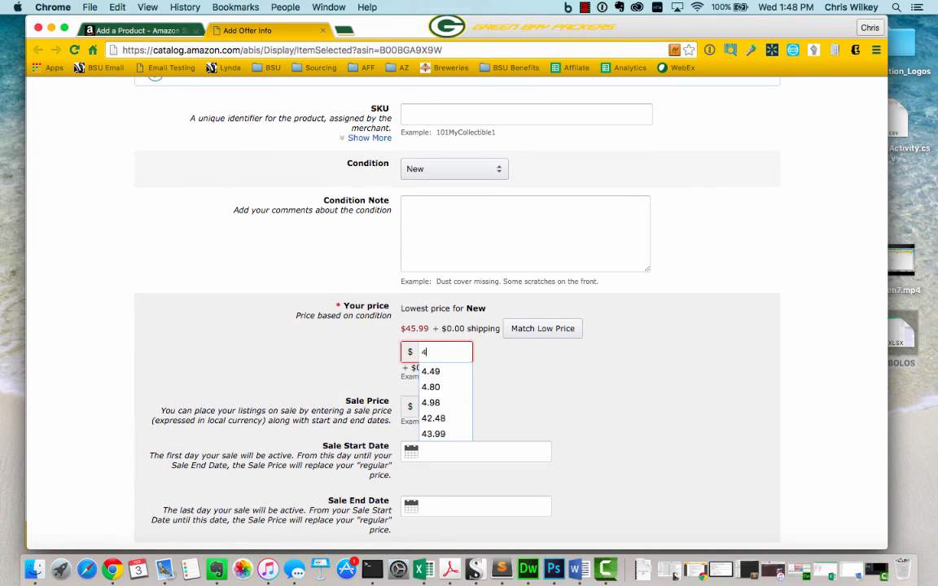
{"action": "type", "text": "5/99"}
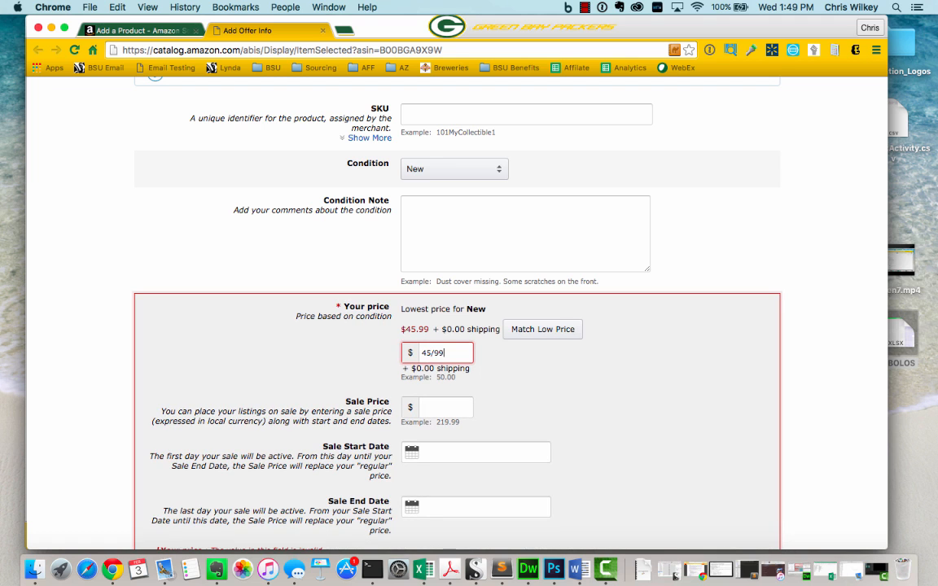
{"action": "left_click", "coordinate": [561, 331]}
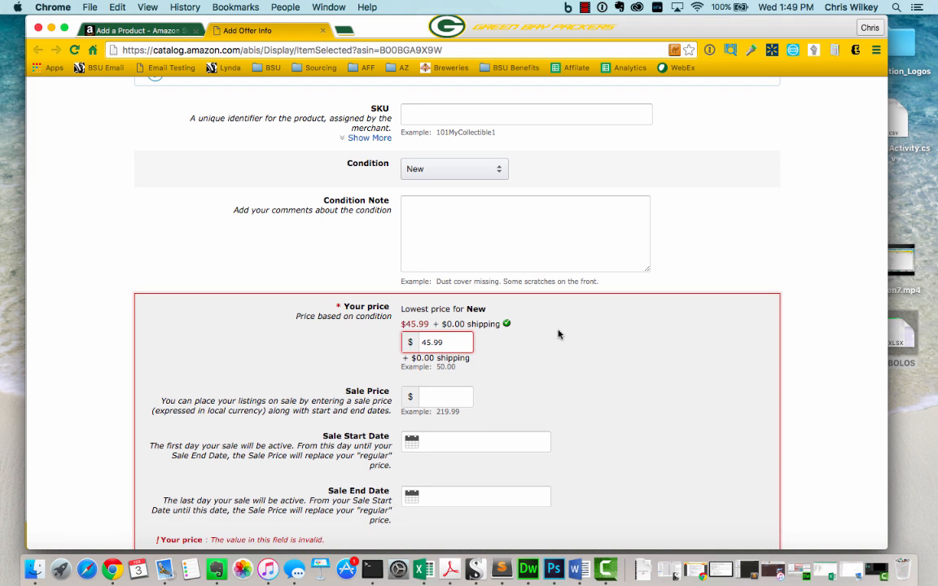
{"action": "scroll", "coordinate": [561, 331], "scroll_direction": "down", "scroll_amount": 10}
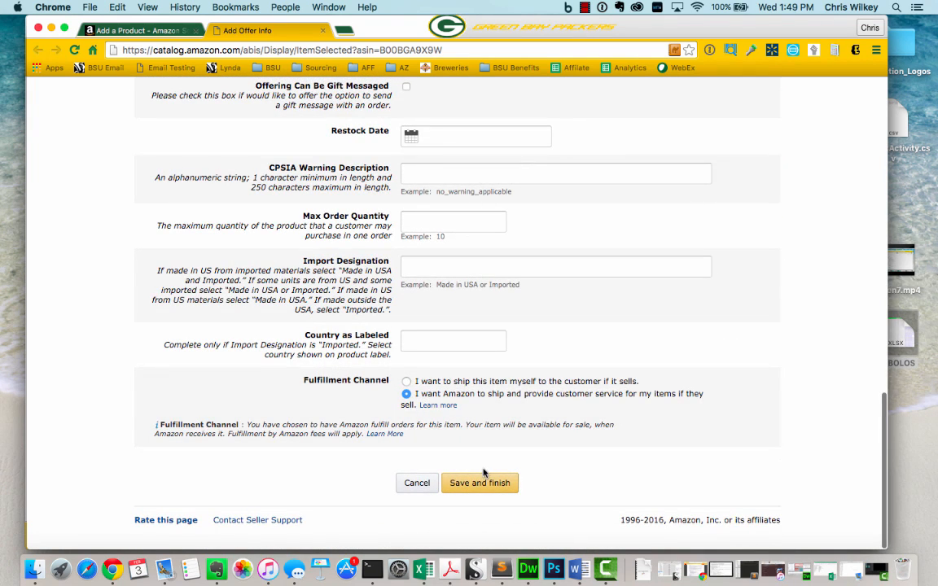
{"action": "left_click", "coordinate": [478, 481]}
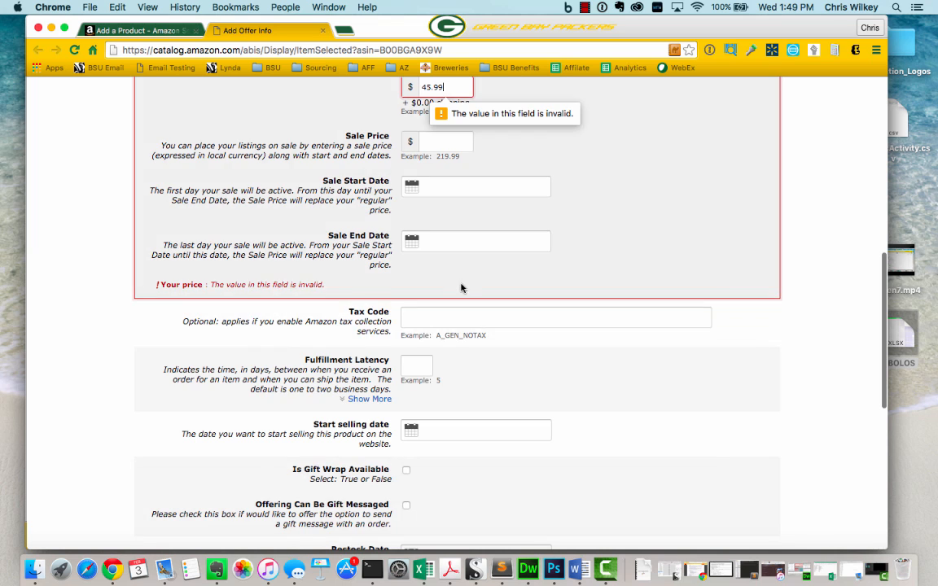
Step: Clear the Jet Black controller's price, match the low price again, and save the offer
{"action": "scroll", "coordinate": [461, 286], "scroll_direction": "up", "scroll_amount": 2}
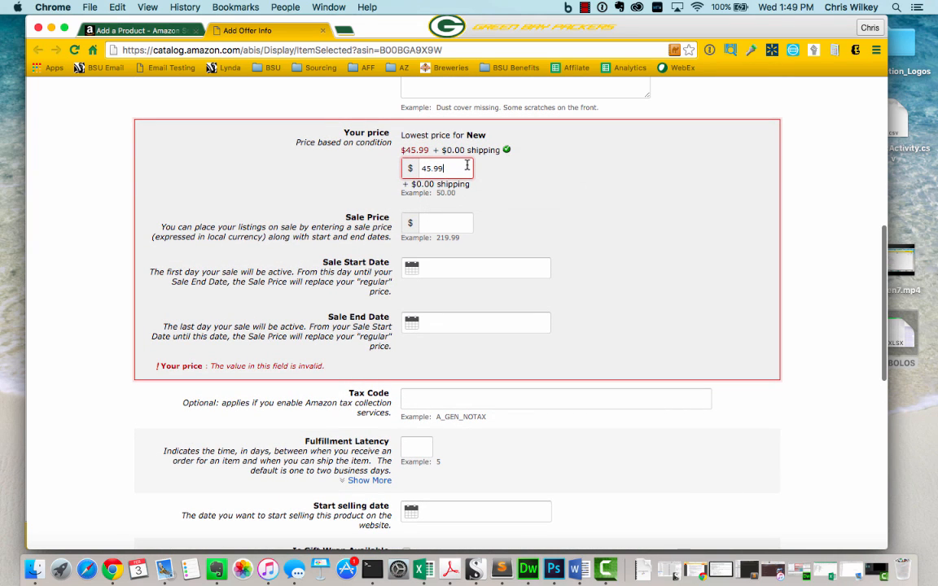
{"action": "key", "text": "BackSpace"}
{"action": "key", "text": "BackSpace"}
{"action": "key", "text": "BackSpace"}
{"action": "key", "text": "BackSpace"}
{"action": "key", "text": "BackSpace"}
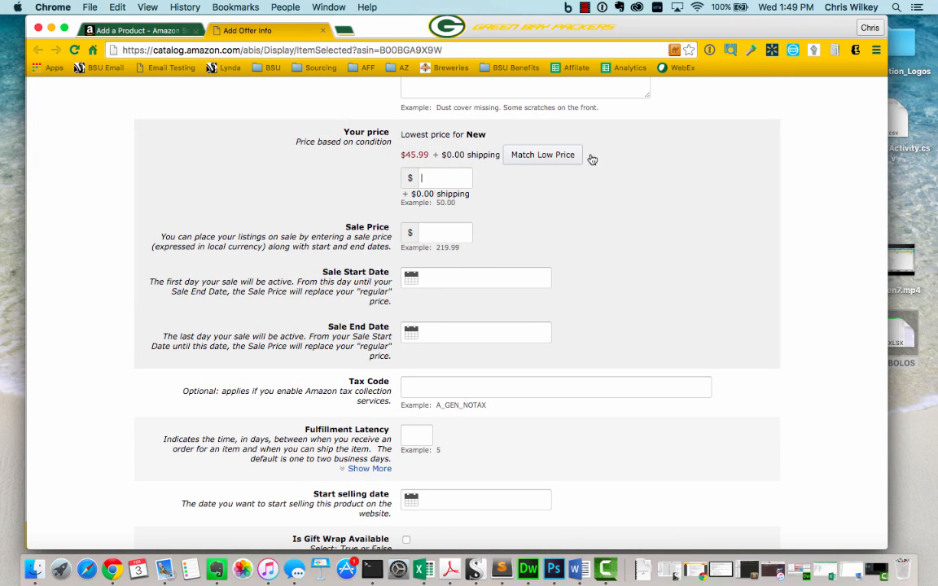
{"action": "left_click", "coordinate": [542, 154]}
{"action": "scroll", "coordinate": [577, 246], "scroll_direction": "down", "scroll_amount": 10}
{"action": "left_click", "coordinate": [477, 484]}
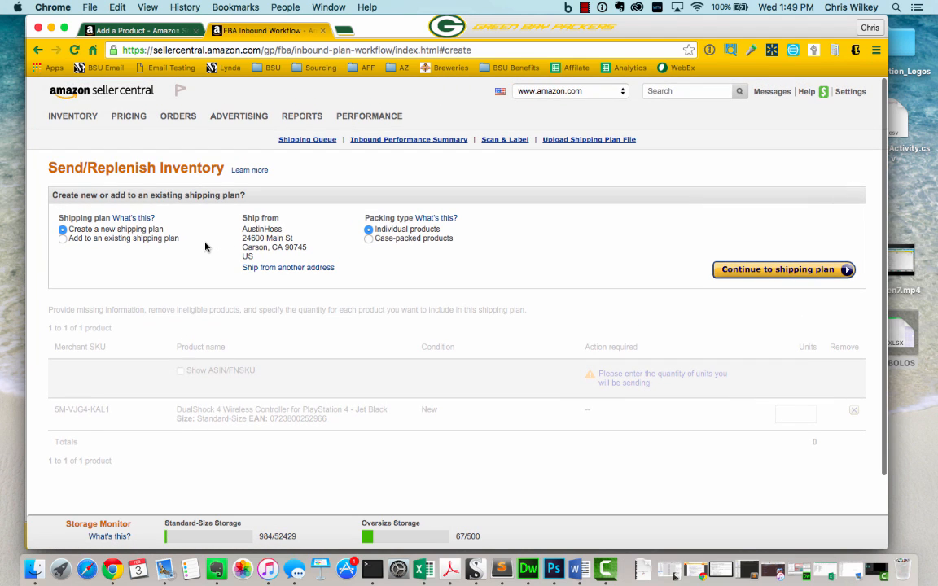
Step: Leave the shipping plan creation page without continuing and go back to Add a Product
{"action": "scroll", "coordinate": [231, 250], "scroll_direction": "down", "scroll_amount": 3}
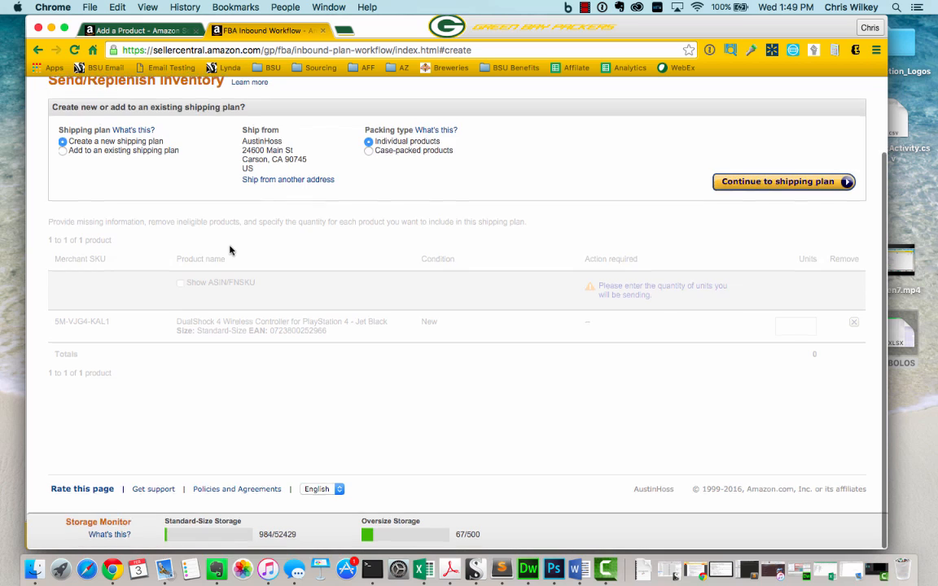
{"action": "scroll", "coordinate": [231, 250], "scroll_direction": "up", "scroll_amount": 3}
{"action": "mouse_move", "coordinate": [99, 117]}
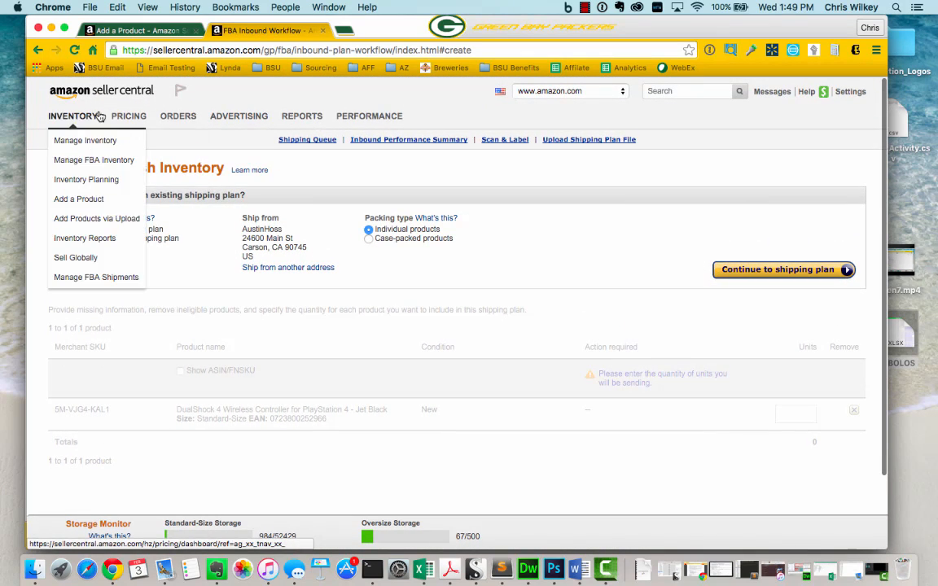
{"action": "left_click", "coordinate": [67, 198]}
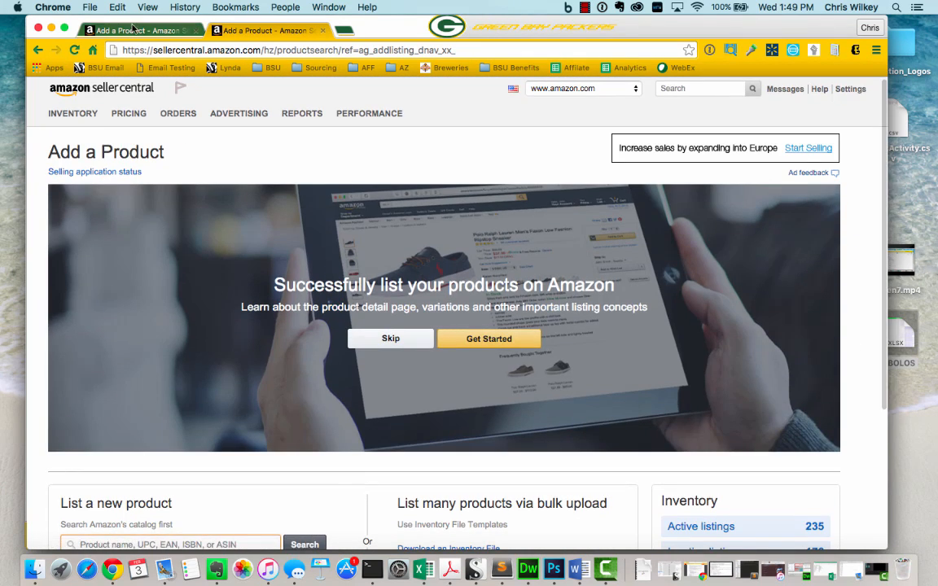
Step: Return to the playstation controller search results and start an offer for the Magma Red DualShock 4 Wireless Controller
{"action": "left_click", "coordinate": [136, 32]}
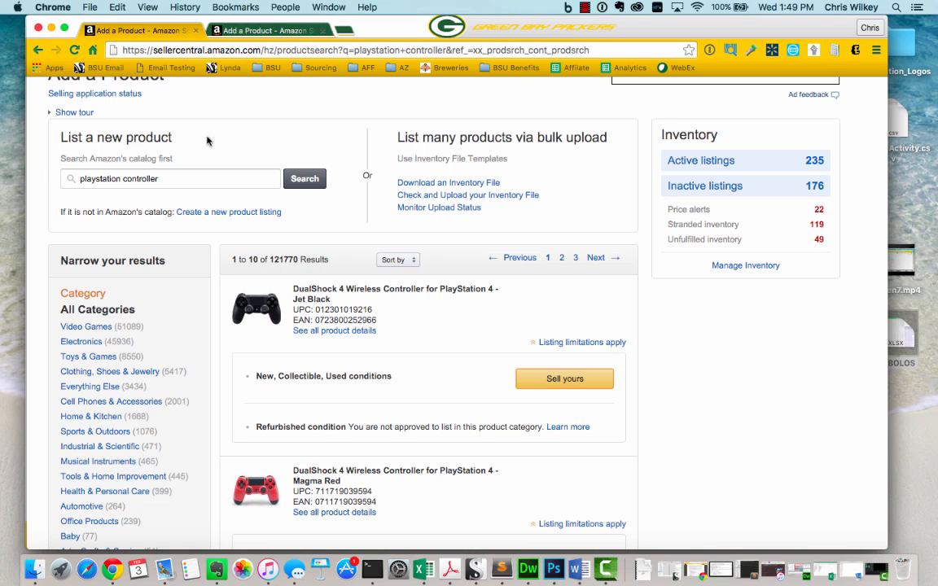
{"action": "scroll", "coordinate": [480, 460], "scroll_direction": "down", "scroll_amount": 3}
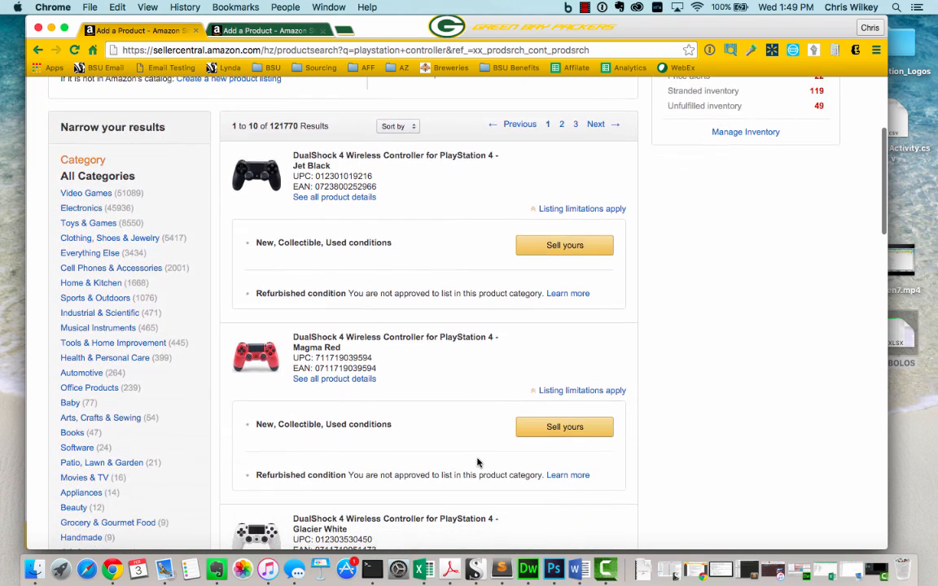
{"action": "left_click", "coordinate": [537, 438]}
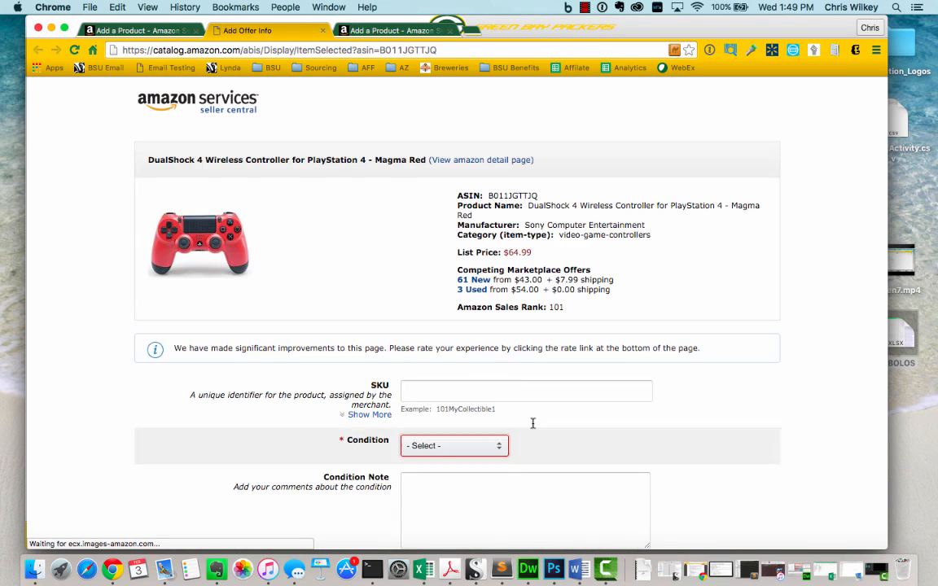
Step: Set the Magma Red controller's condition to New, match the low price at $50.99, and save the offer
{"action": "scroll", "coordinate": [532, 423], "scroll_direction": "down", "scroll_amount": 1}
{"action": "left_click", "coordinate": [455, 435]}
{"action": "left_click", "coordinate": [472, 446]}
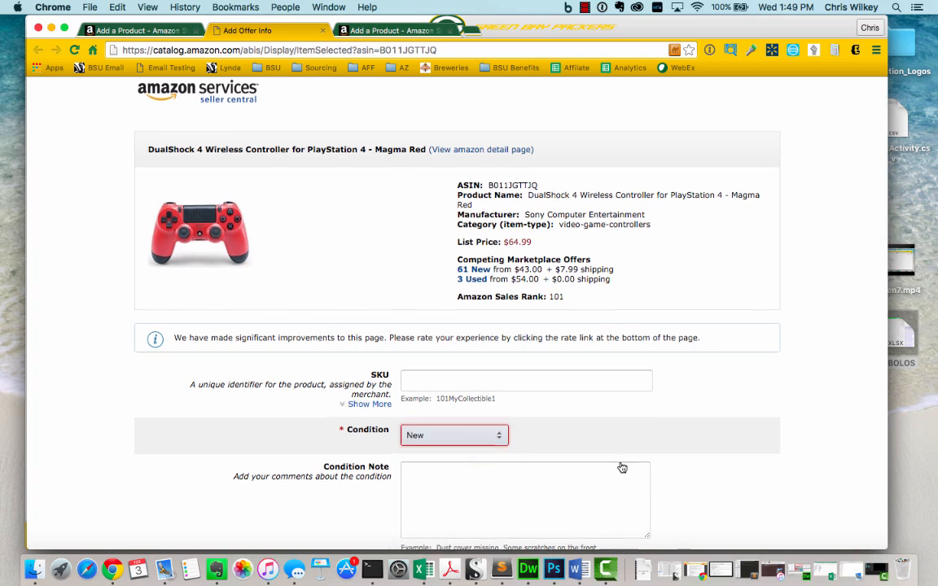
{"action": "scroll", "coordinate": [621, 466], "scroll_direction": "down", "scroll_amount": 5}
{"action": "left_click", "coordinate": [540, 374]}
{"action": "scroll", "coordinate": [566, 431], "scroll_direction": "down", "scroll_amount": 5}
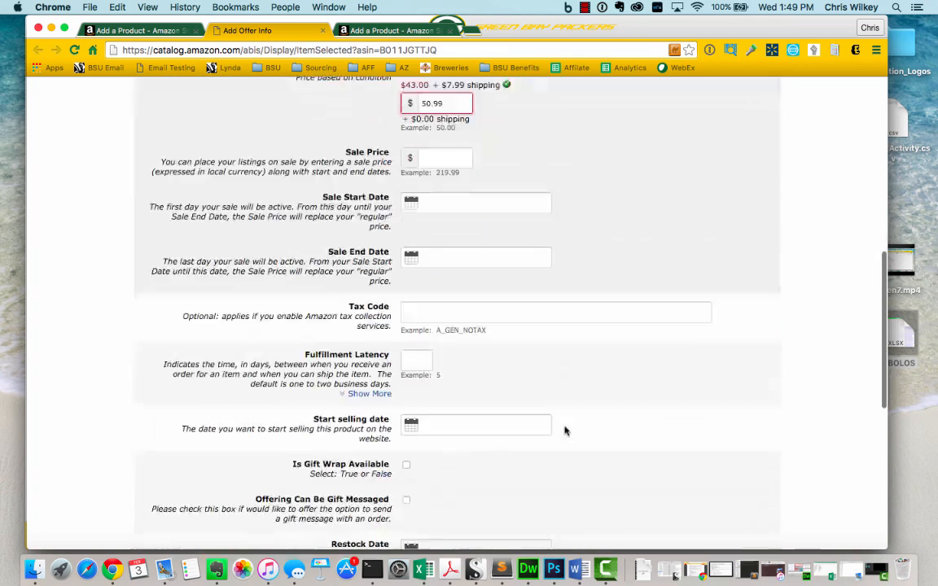
{"action": "scroll", "coordinate": [566, 431], "scroll_direction": "down", "scroll_amount": 8}
{"action": "left_click", "coordinate": [486, 480]}
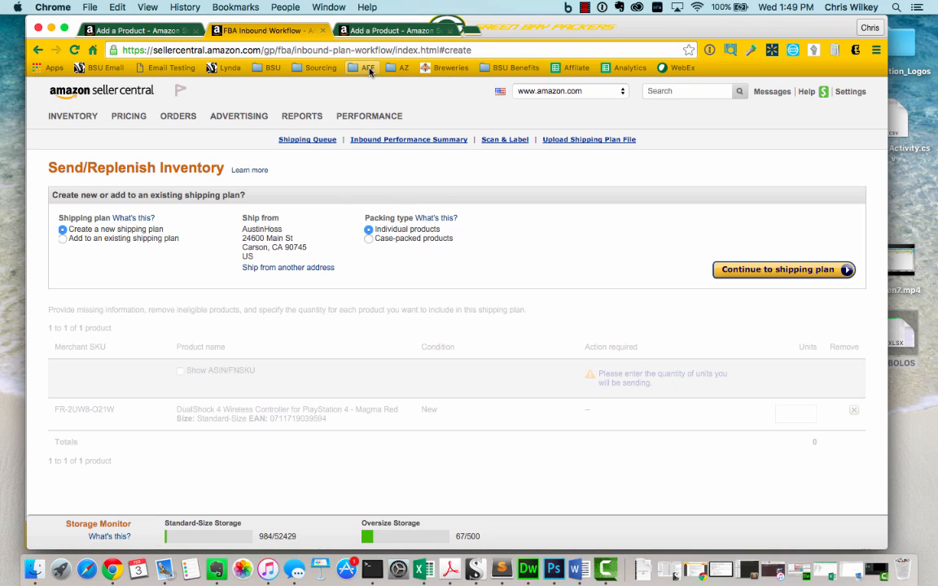
Step: Add the Magma Red controller to the existing shipping plan PLN (2/3/16 10:30 AM) and continue
{"action": "left_click", "coordinate": [134, 238]}
{"action": "left_click", "coordinate": [308, 231]}
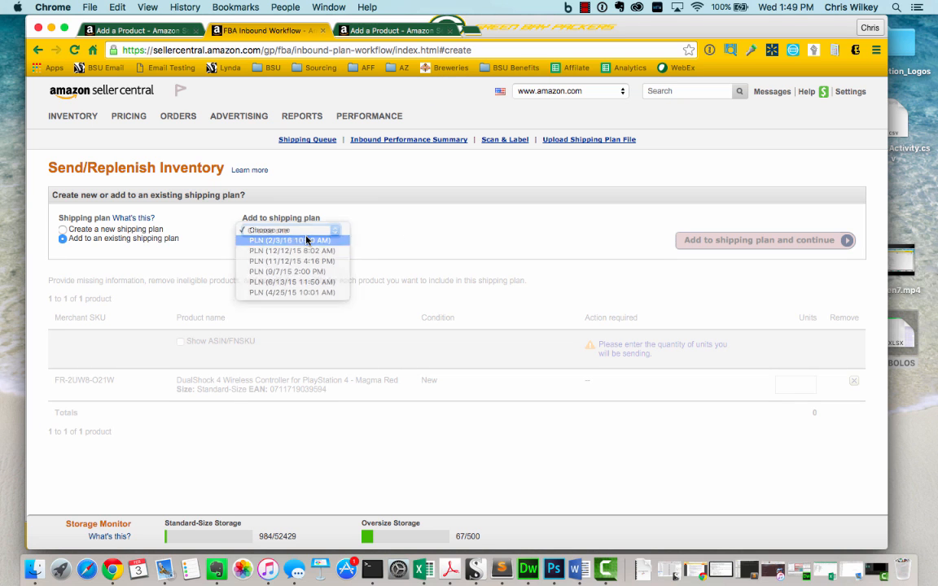
{"action": "left_click", "coordinate": [307, 240]}
{"action": "left_click", "coordinate": [638, 241]}
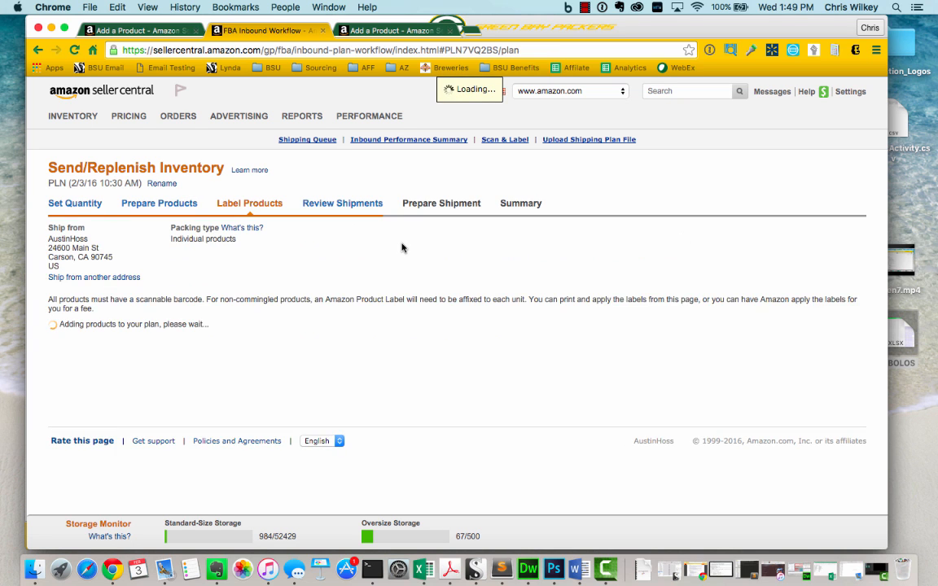
Step: Look through the products in the shipping plan and close the spare Add a Product page
{"action": "scroll", "coordinate": [402, 248], "scroll_direction": "down", "scroll_amount": 2}
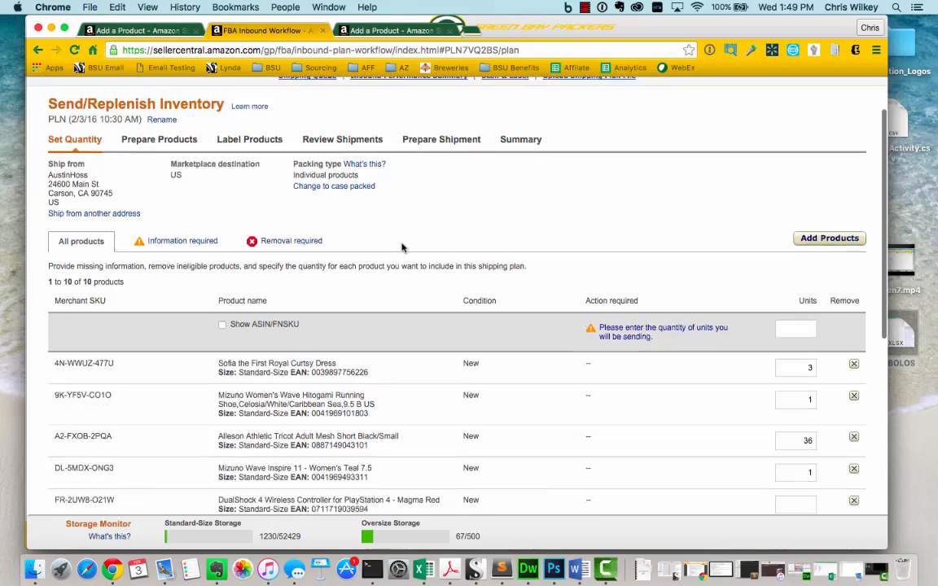
{"action": "scroll", "coordinate": [401, 247], "scroll_direction": "down", "scroll_amount": 10}
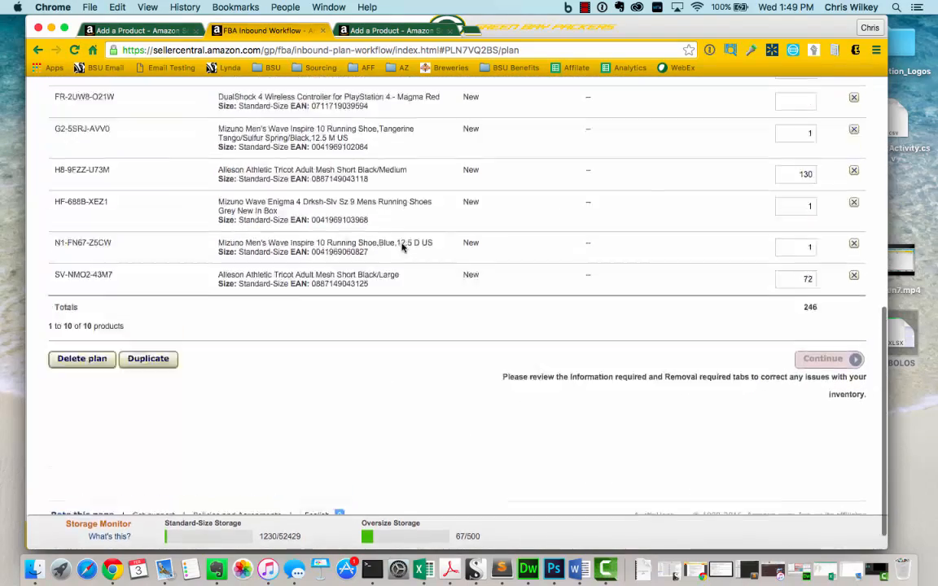
{"action": "scroll", "coordinate": [402, 248], "scroll_direction": "up", "scroll_amount": 15}
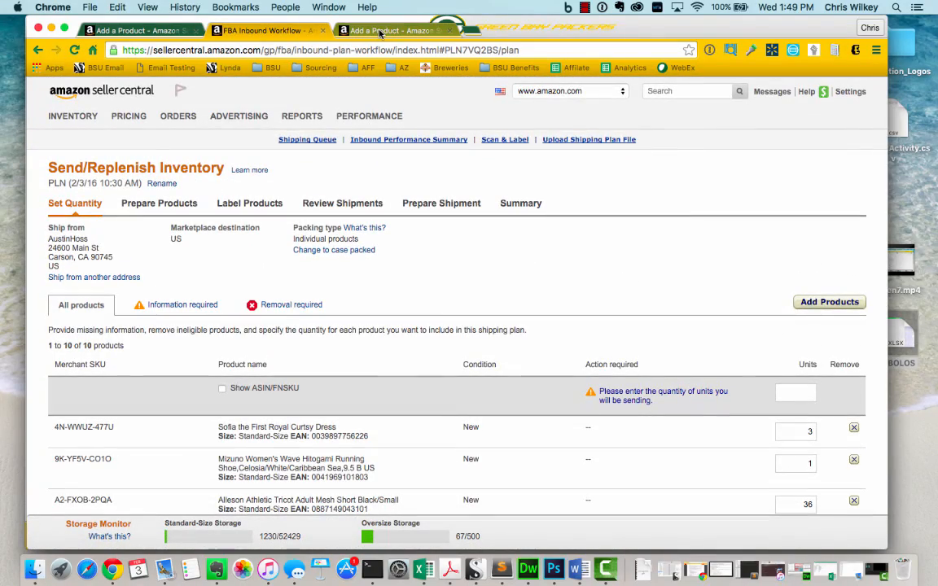
{"action": "left_click", "coordinate": [380, 33]}
{"action": "left_click", "coordinate": [450, 31]}
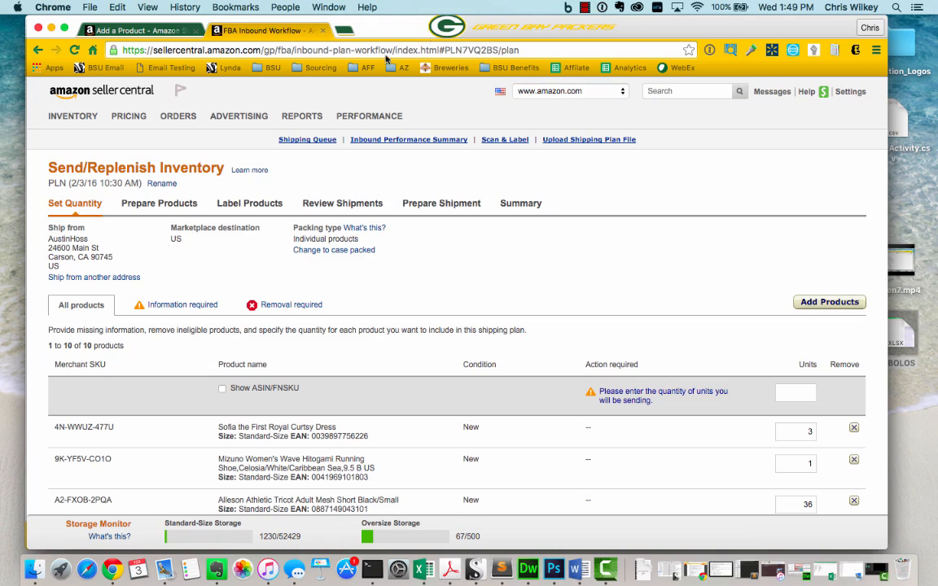
Step: Set the Magma Red controller's quantity to 3 units in the shipping plan and continue to product preparation
{"action": "scroll", "coordinate": [415, 261], "scroll_direction": "down", "scroll_amount": 9}
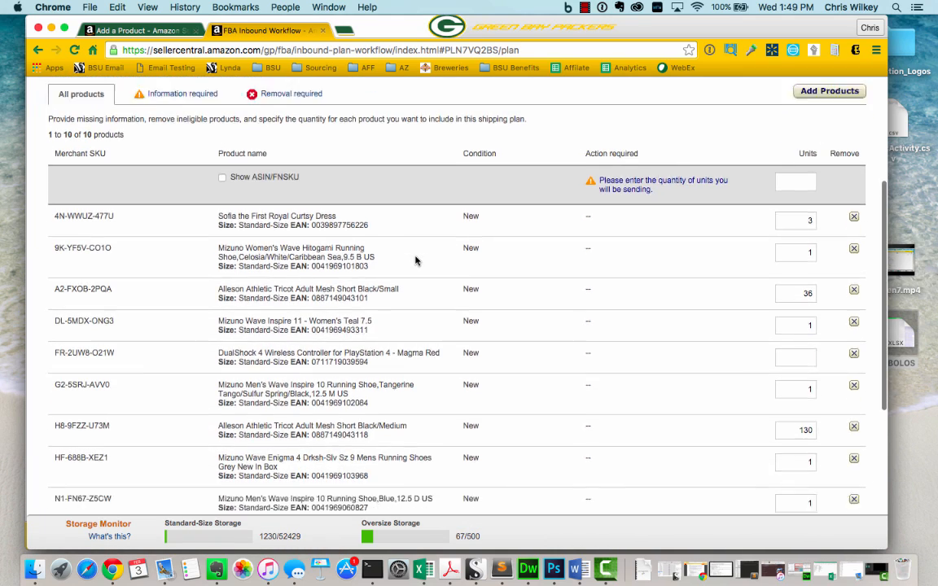
{"action": "scroll", "coordinate": [416, 261], "scroll_direction": "up", "scroll_amount": 5}
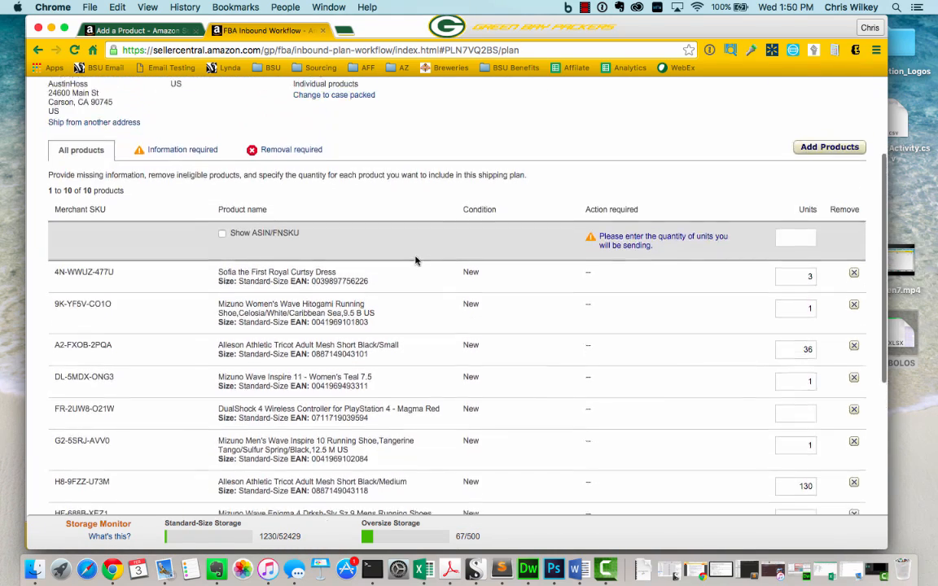
{"action": "scroll", "coordinate": [415, 260], "scroll_direction": "down", "scroll_amount": 1}
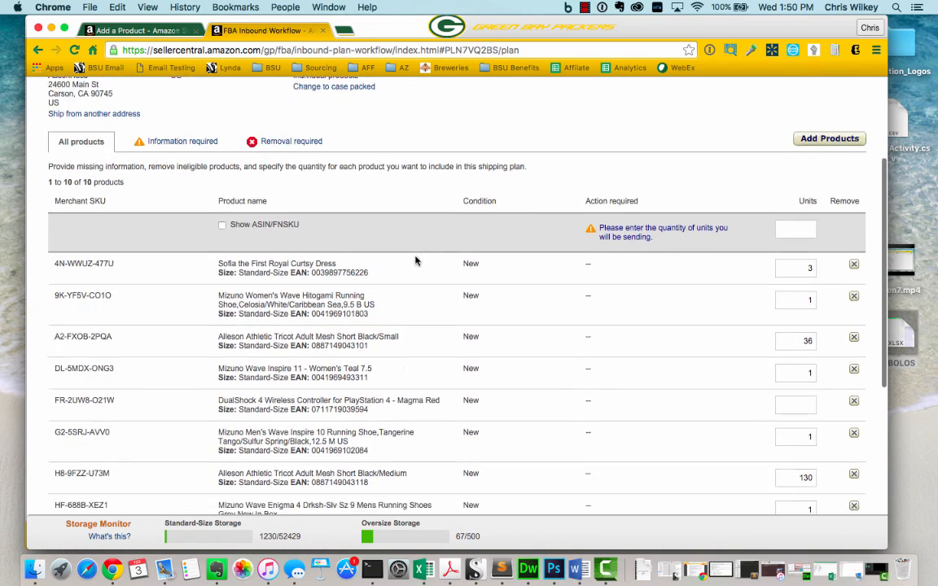
{"action": "left_click", "coordinate": [805, 405]}
{"action": "type", "text": "3"}
{"action": "scroll", "coordinate": [735, 404], "scroll_direction": "down", "scroll_amount": 5}
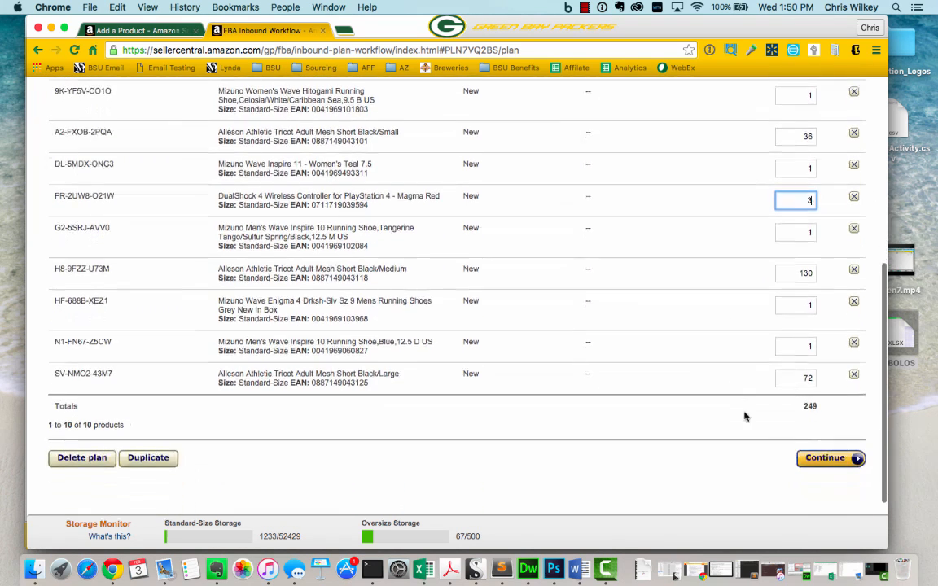
{"action": "left_click", "coordinate": [825, 459]}
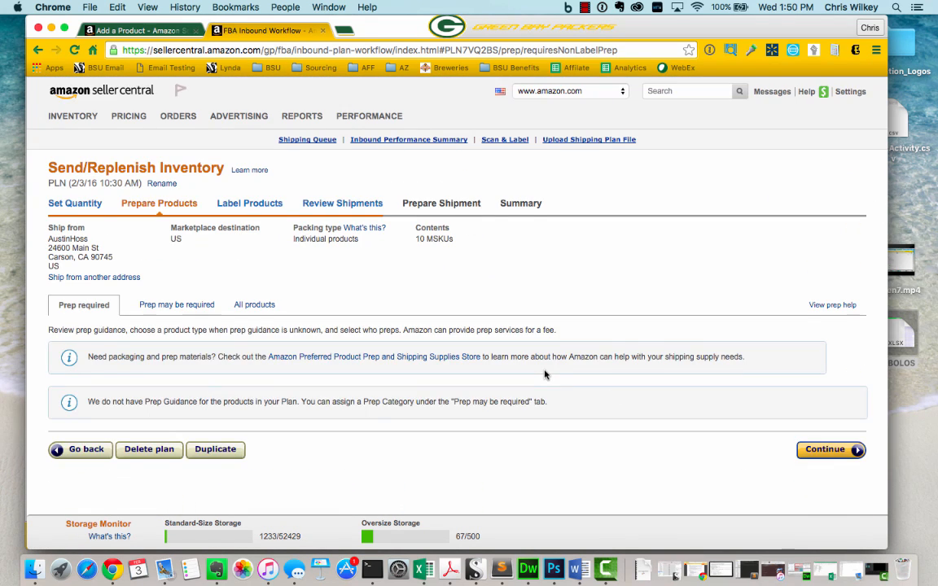
Step: Continue past product preparation without assigning a prep category and review the products that require labels
{"action": "scroll", "coordinate": [546, 375], "scroll_direction": "down", "scroll_amount": 2}
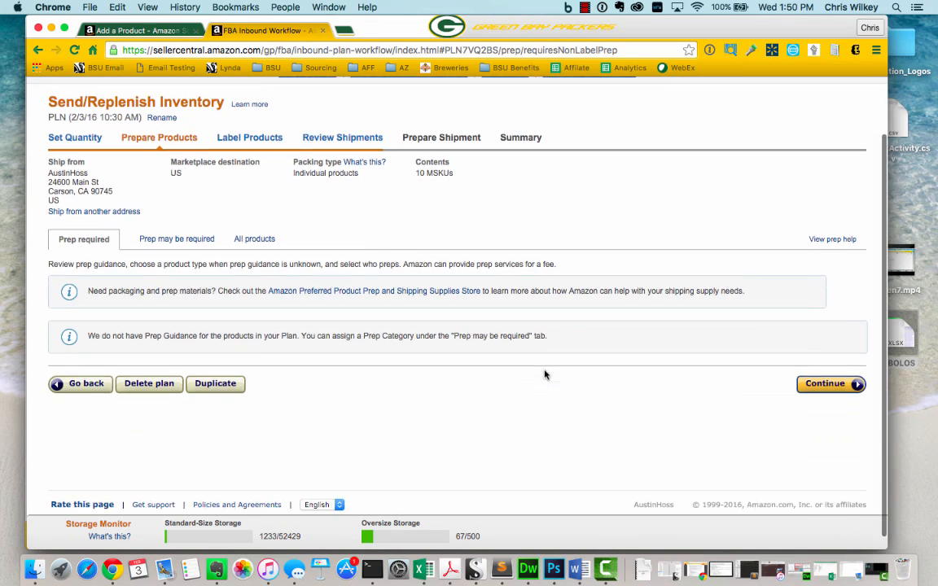
{"action": "left_click", "coordinate": [805, 386]}
{"action": "scroll", "coordinate": [502, 360], "scroll_direction": "down", "scroll_amount": 7}
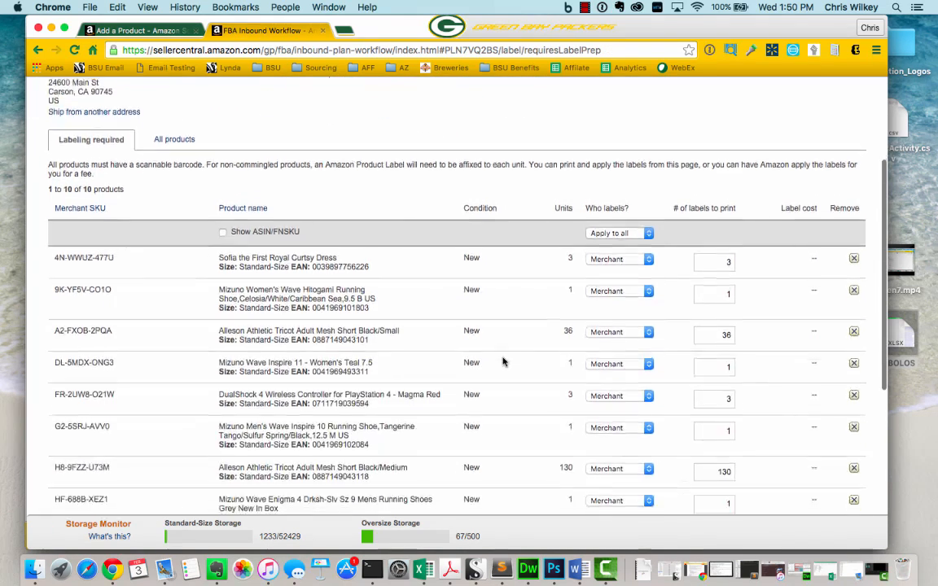
Step: Continue past product labeling with the merchant labeling settings kept and review the proposed shipments and their destinations without approving them
{"action": "scroll", "coordinate": [803, 500], "scroll_direction": "down", "scroll_amount": 4}
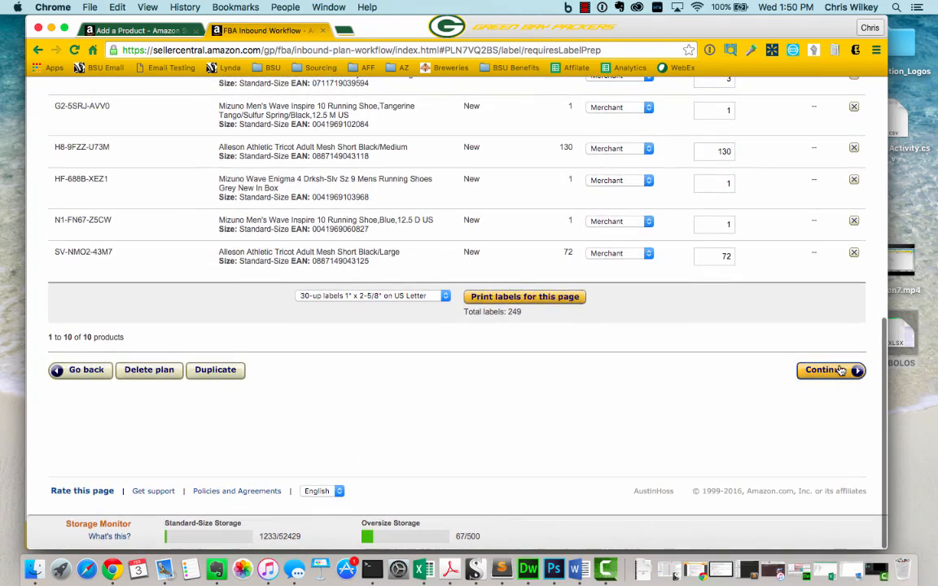
{"action": "left_click", "coordinate": [844, 371]}
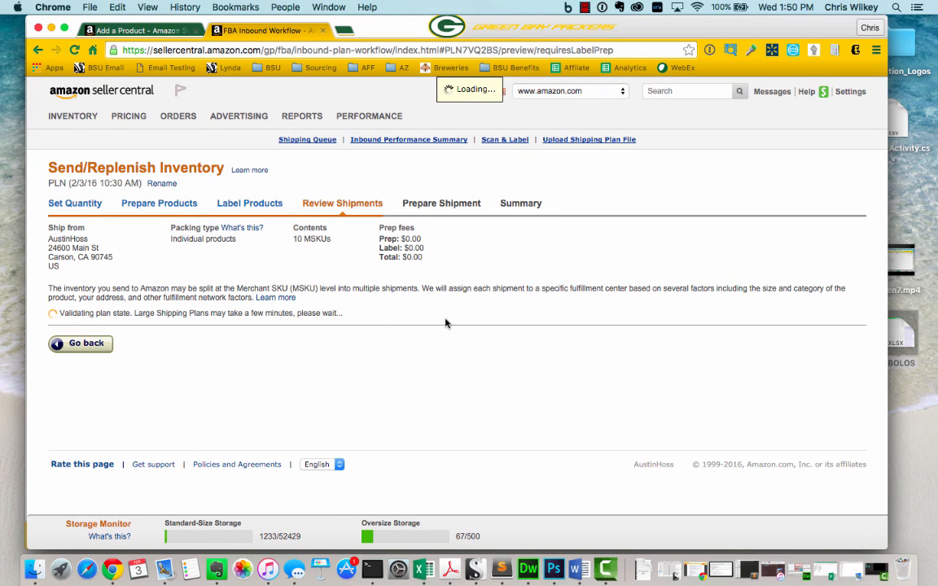
{"action": "scroll", "coordinate": [446, 324], "scroll_direction": "down", "scroll_amount": 4}
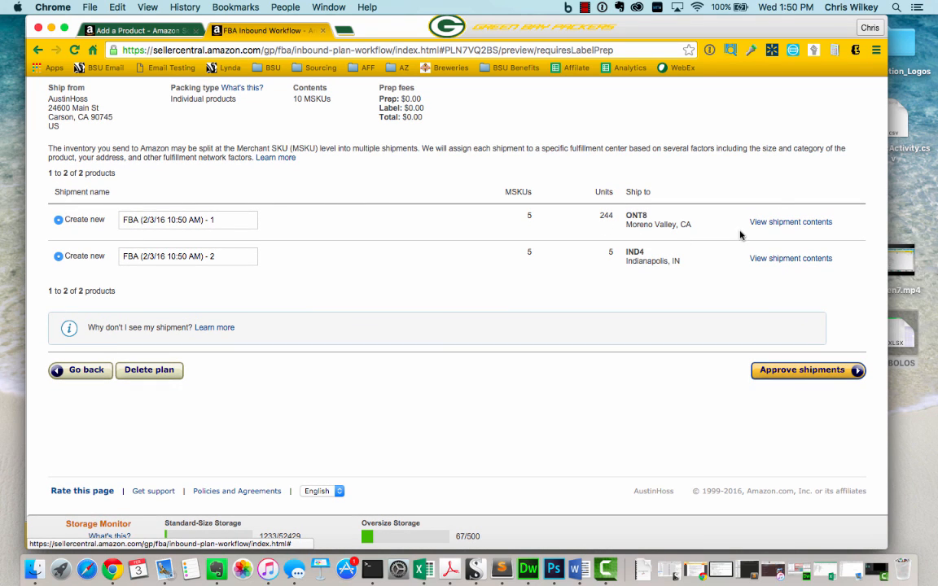
{"action": "scroll", "coordinate": [622, 223], "scroll_direction": "up", "scroll_amount": 4}
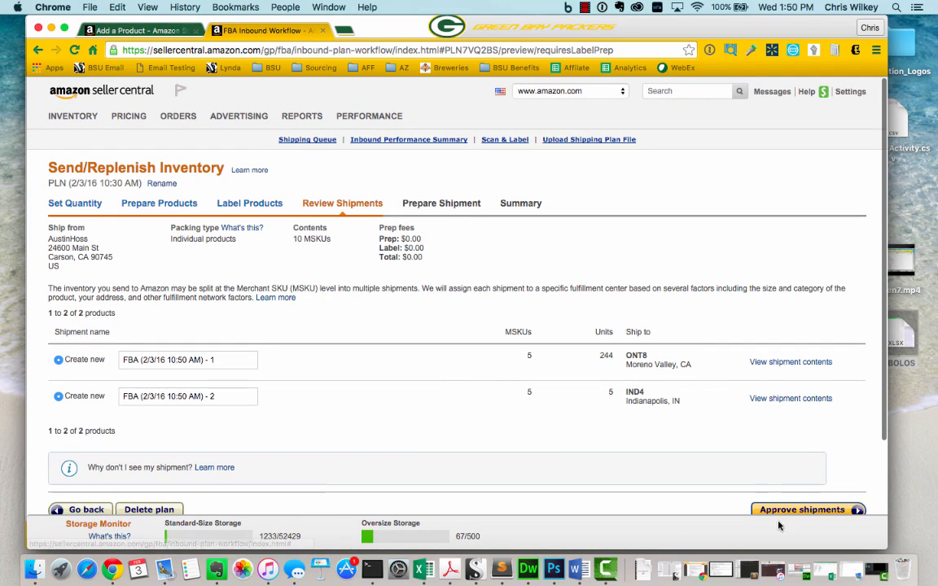
Step: Go to the shipping queue and open the working Last Hurah. shipment destined for MDT1
{"action": "left_click", "coordinate": [310, 140]}
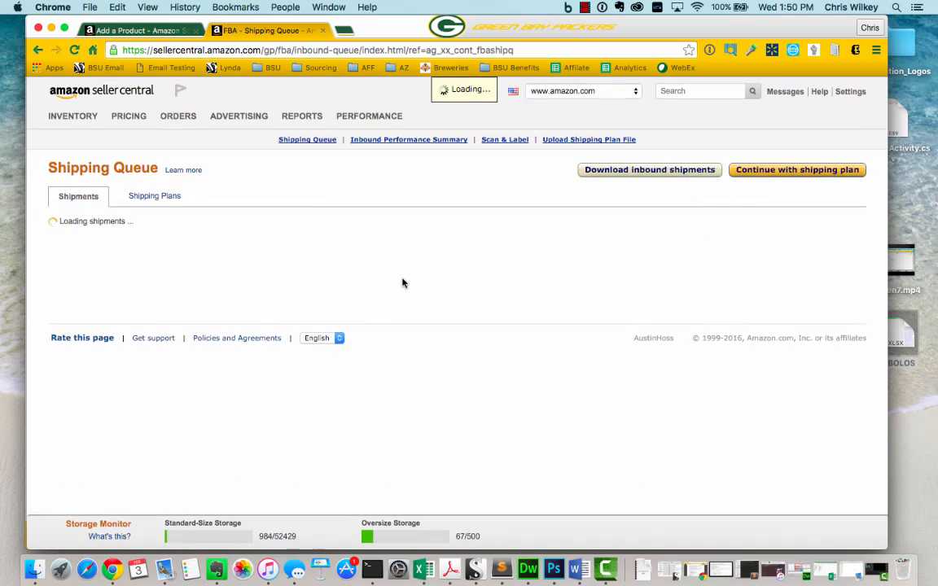
{"action": "scroll", "coordinate": [402, 283], "scroll_direction": "down", "scroll_amount": 3}
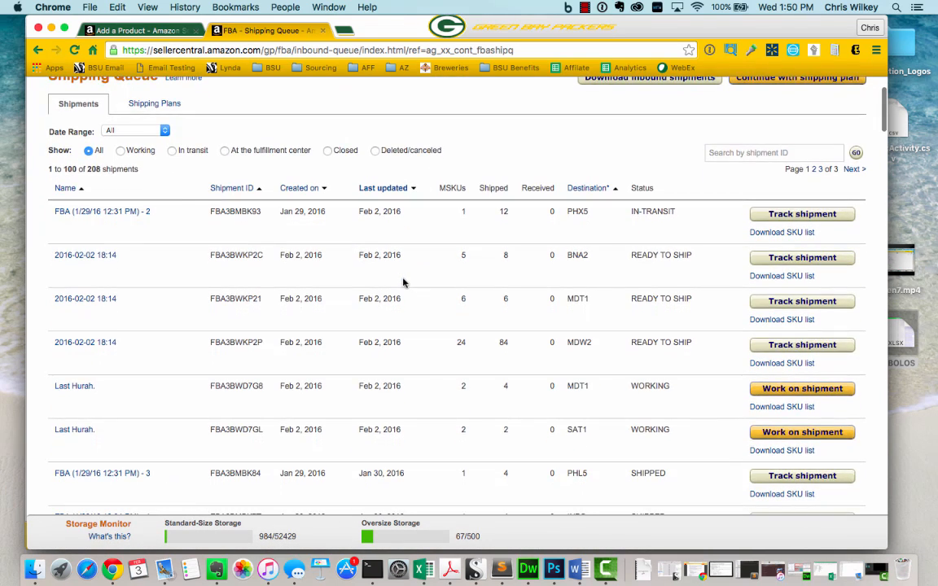
{"action": "scroll", "coordinate": [734, 310], "scroll_direction": "down", "scroll_amount": 3}
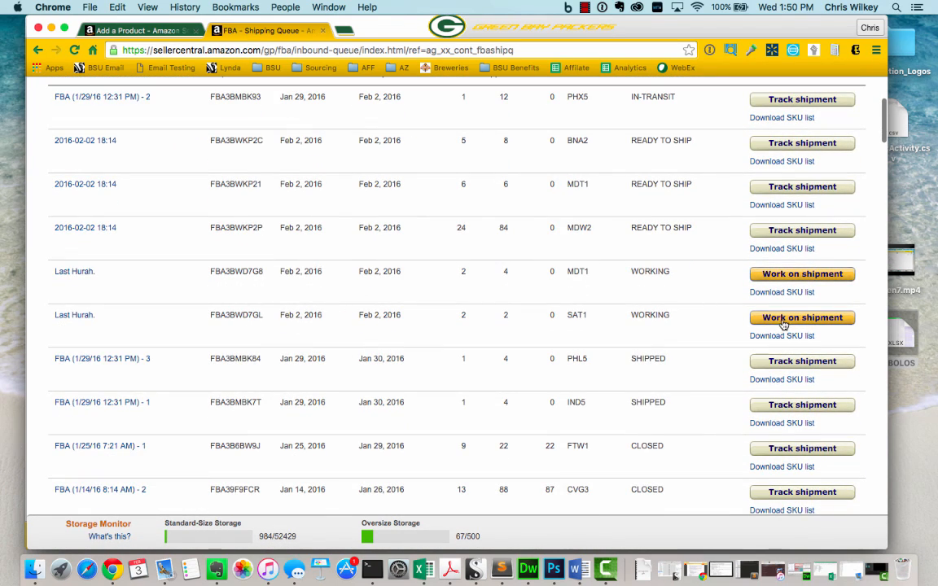
{"action": "left_click", "coordinate": [781, 319]}
{"action": "left_click", "coordinate": [787, 278]}
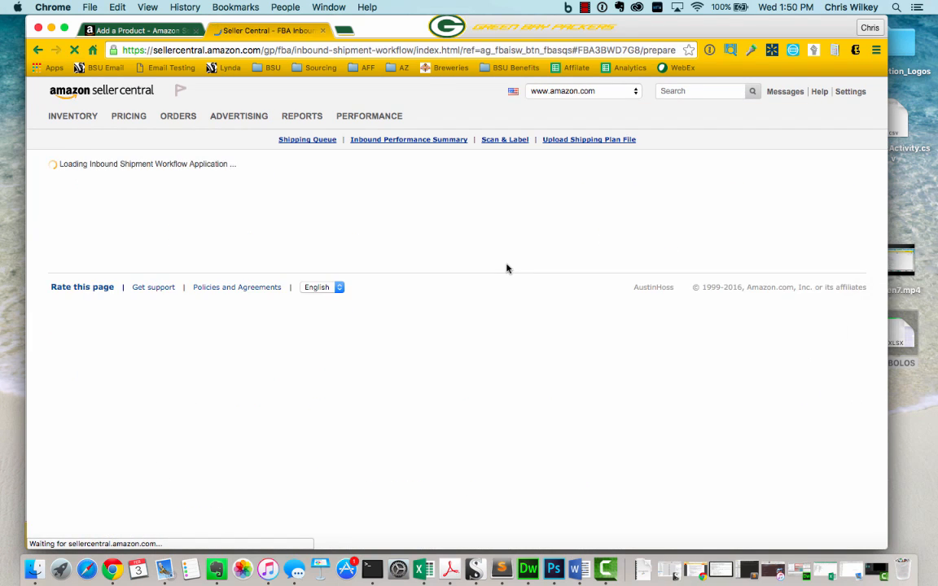
Step: Look over the shipment's packing options and details, and set the shipment packing to More than one SKU per box
{"action": "scroll", "coordinate": [506, 269], "scroll_direction": "down", "scroll_amount": 10}
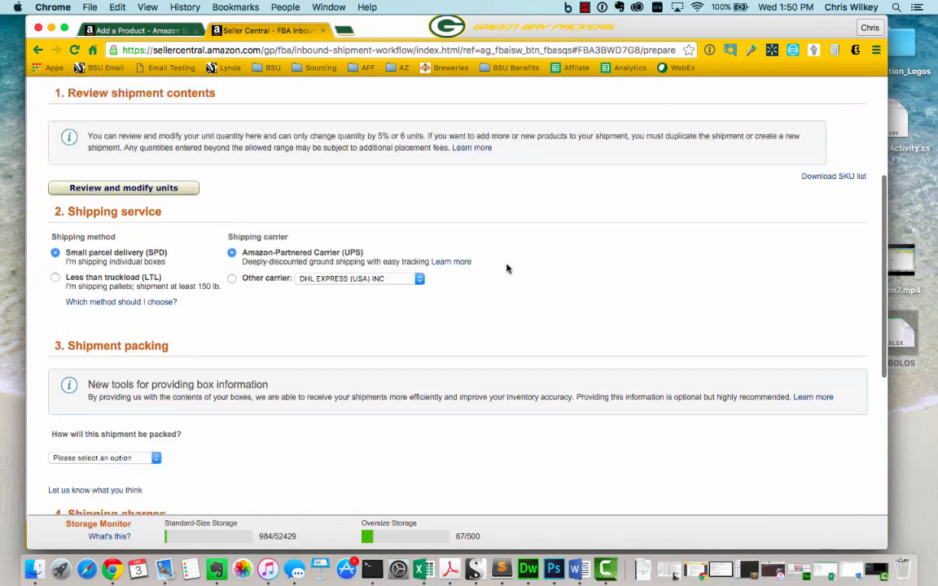
{"action": "left_click", "coordinate": [113, 317]}
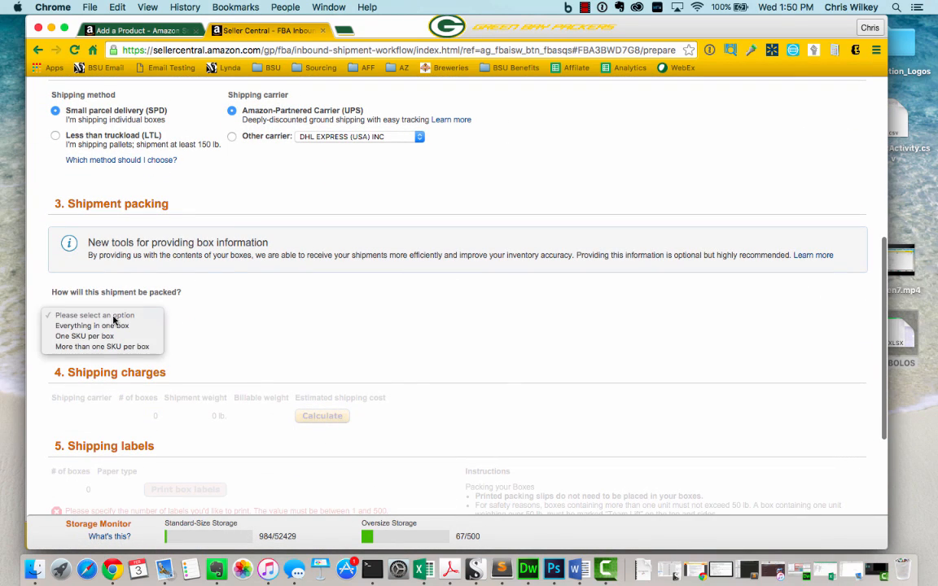
{"action": "left_click", "coordinate": [253, 237]}
{"action": "scroll", "coordinate": [252, 236], "scroll_direction": "up", "scroll_amount": 8}
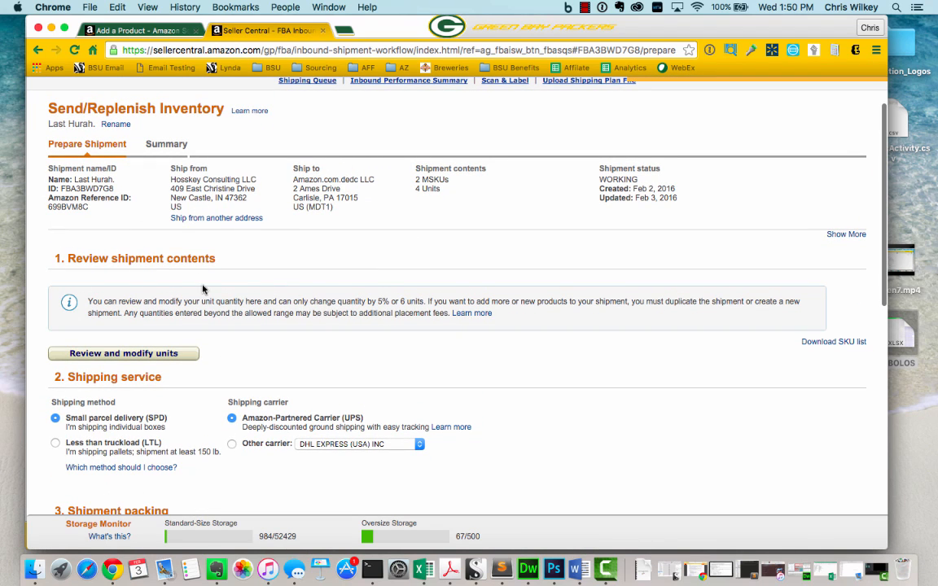
{"action": "scroll", "coordinate": [399, 278], "scroll_direction": "down", "scroll_amount": 5}
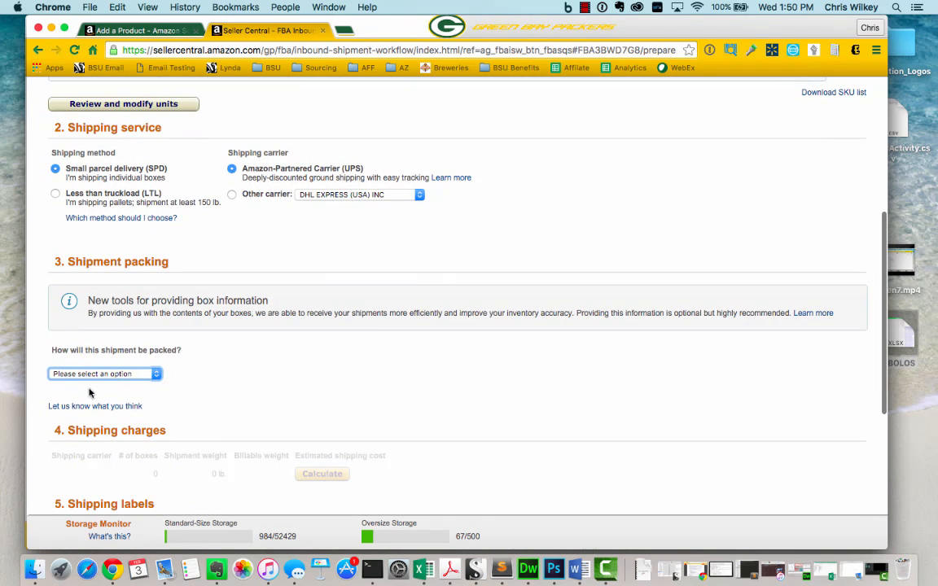
{"action": "left_click", "coordinate": [96, 376]}
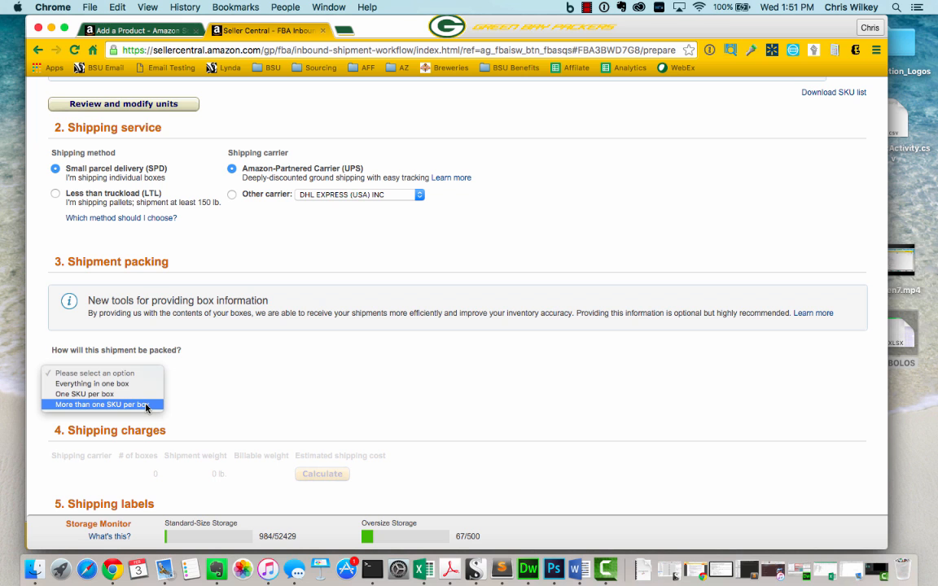
{"action": "left_click", "coordinate": [147, 405]}
Step: Choose Upload file as the way to provide box content information and review the box count, weight and dimension fields
{"action": "scroll", "coordinate": [316, 404], "scroll_direction": "down", "scroll_amount": 2}
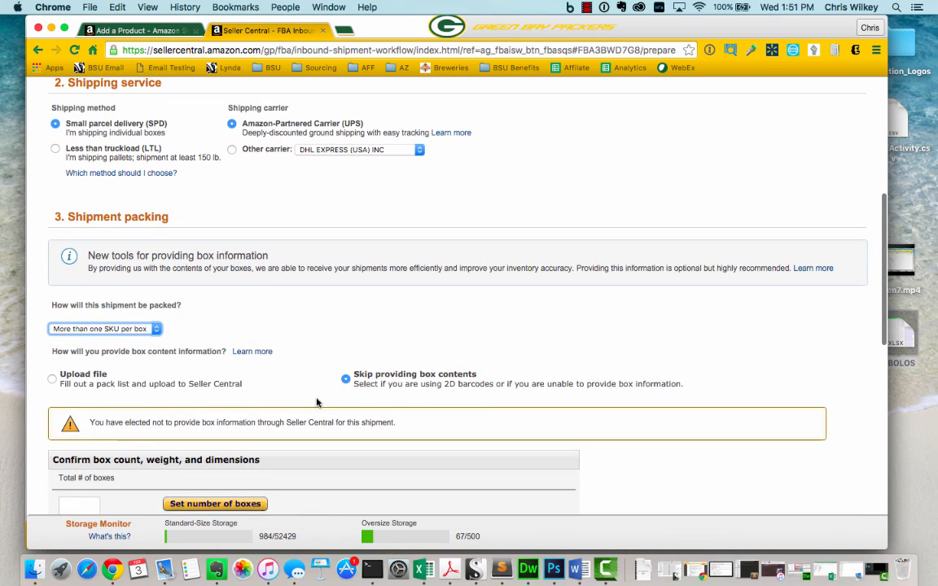
{"action": "scroll", "coordinate": [318, 402], "scroll_direction": "down", "scroll_amount": 1}
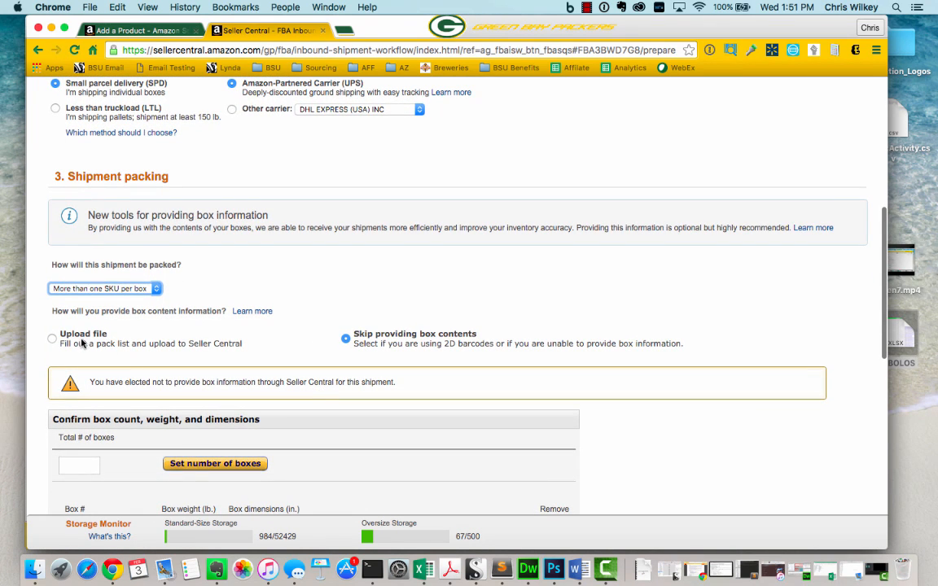
{"action": "left_click", "coordinate": [144, 345]}
{"action": "scroll", "coordinate": [223, 369], "scroll_direction": "down", "scroll_amount": 3}
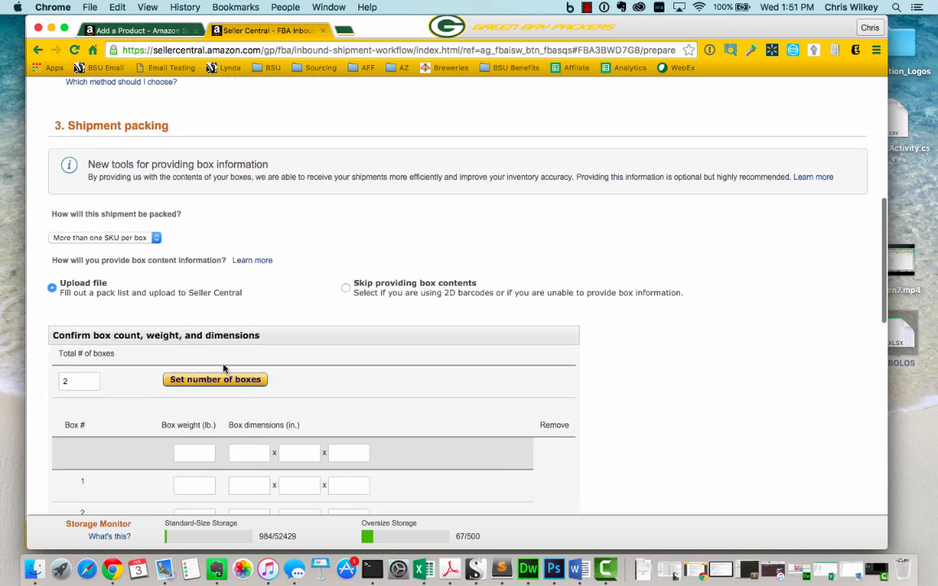
{"action": "scroll", "coordinate": [223, 369], "scroll_direction": "down", "scroll_amount": 5}
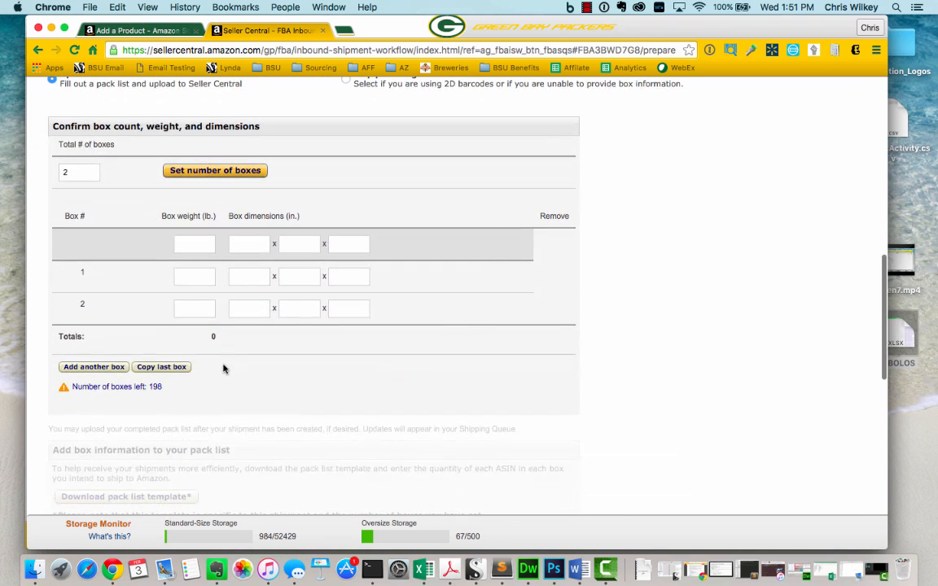
{"action": "scroll", "coordinate": [223, 369], "scroll_direction": "down", "scroll_amount": 3}
{"action": "scroll", "coordinate": [223, 369], "scroll_direction": "up", "scroll_amount": 2}
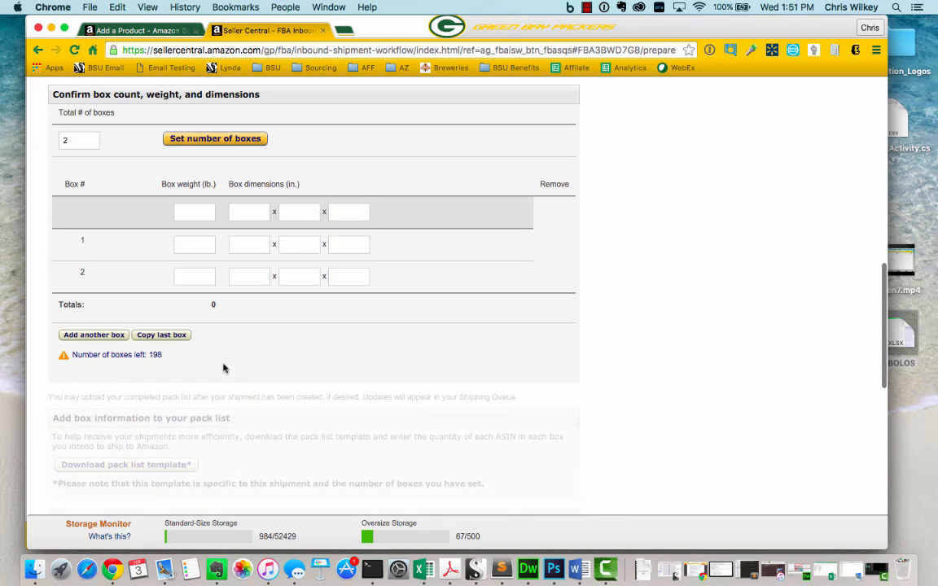
Step: Set the total number of boxes to 1 and confirm removing the last box
{"action": "left_click", "coordinate": [201, 245]}
{"action": "scroll", "coordinate": [157, 215], "scroll_direction": "up", "scroll_amount": 2}
{"action": "double_click", "coordinate": [79, 191]}
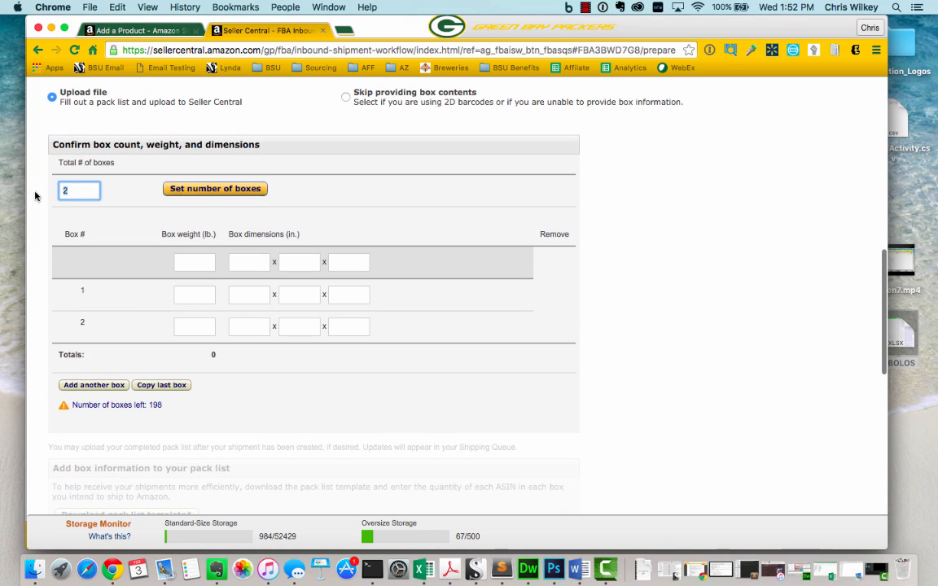
{"action": "type", "text": "1"}
{"action": "left_click", "coordinate": [204, 191]}
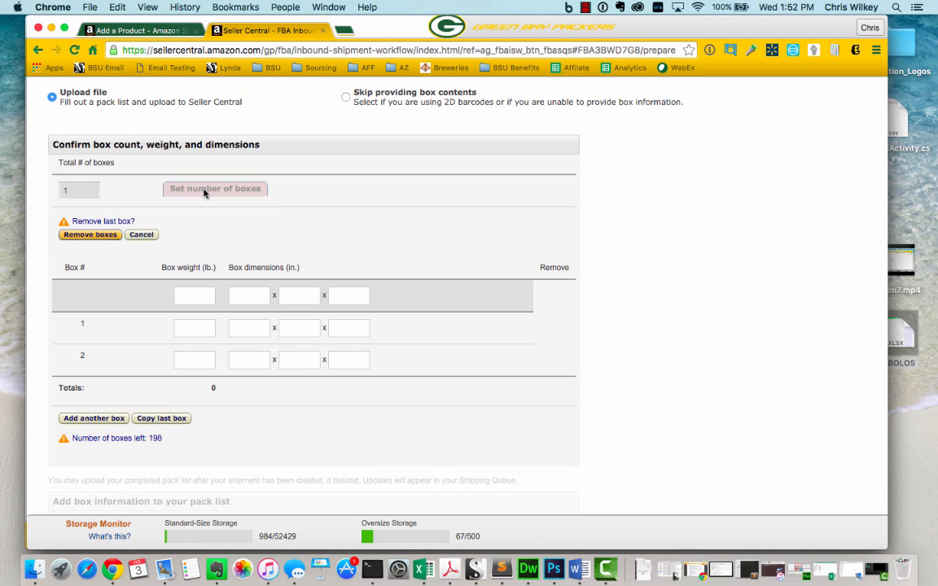
{"action": "left_click", "coordinate": [102, 235]}
Step: Give box 1 a weight of 40 lb and dimensions of 18 x 18 x 24 in
{"action": "left_click", "coordinate": [204, 259]}
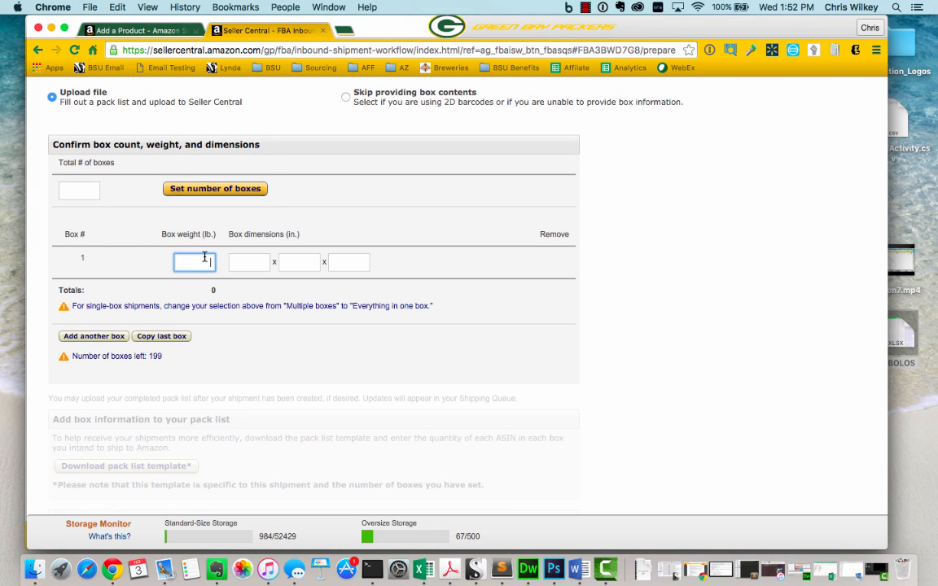
{"action": "key", "text": "Tab"}
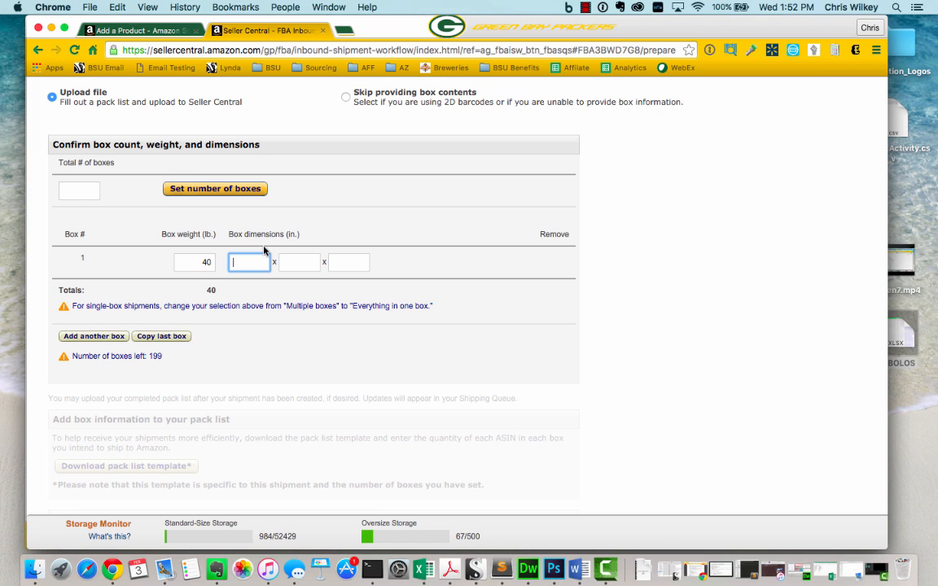
{"action": "type", "text": "18"}
{"action": "key", "text": "Tab"}
{"action": "type", "text": "18"}
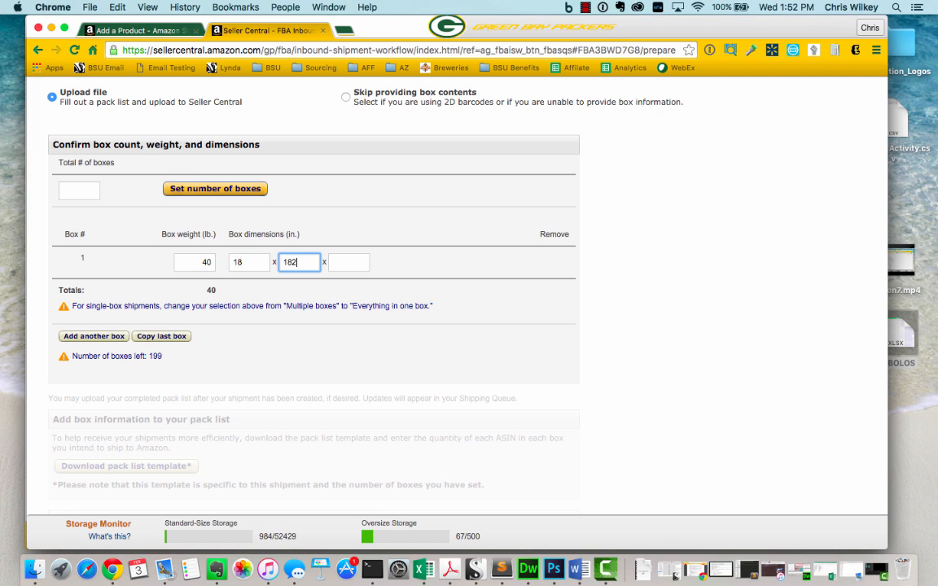
{"action": "key", "text": "Tab"}
{"action": "type", "text": "25"}
{"action": "key", "text": "BackSpace"}
{"action": "type", "text": "4"}
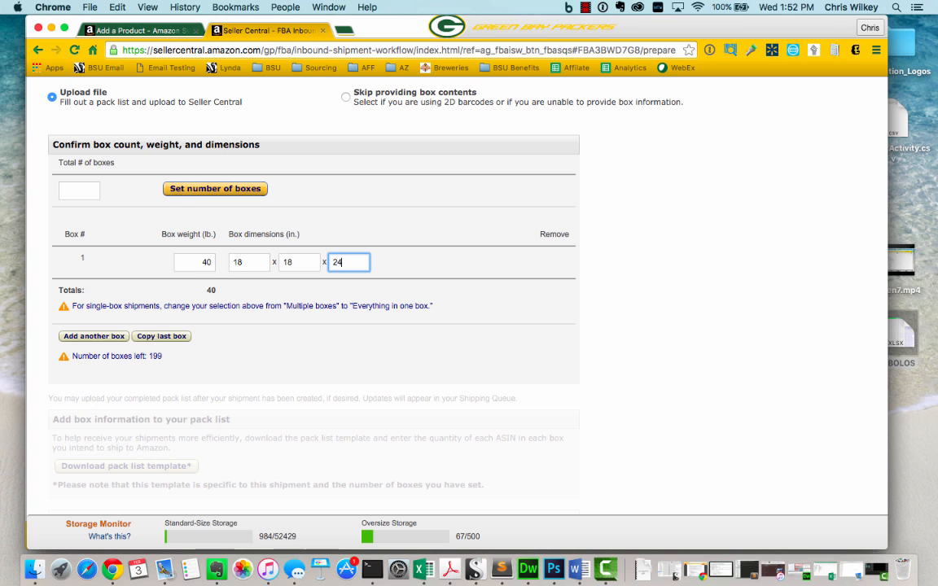
{"action": "scroll", "coordinate": [251, 353], "scroll_direction": "down", "scroll_amount": 2}
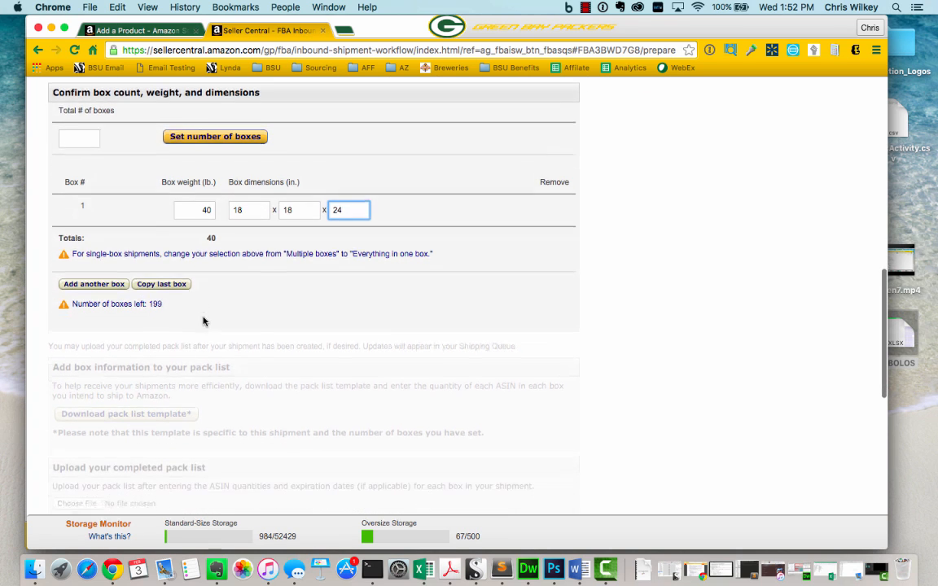
{"action": "left_click", "coordinate": [329, 280]}
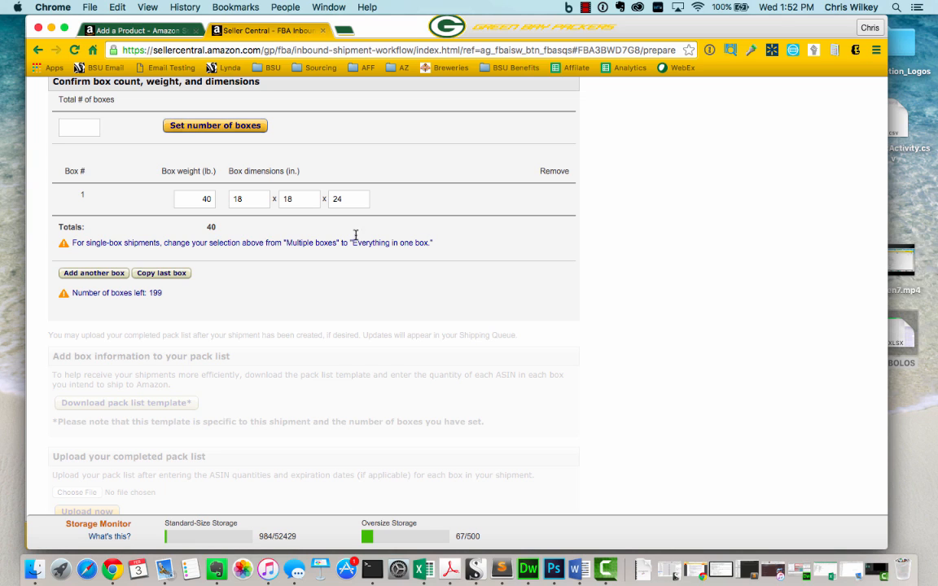
Step: Set the number of boxes to 2 and give box 2 a weight of 40 lb and dimensions of 18 x 18 x 24 in
{"action": "left_click", "coordinate": [74, 136]}
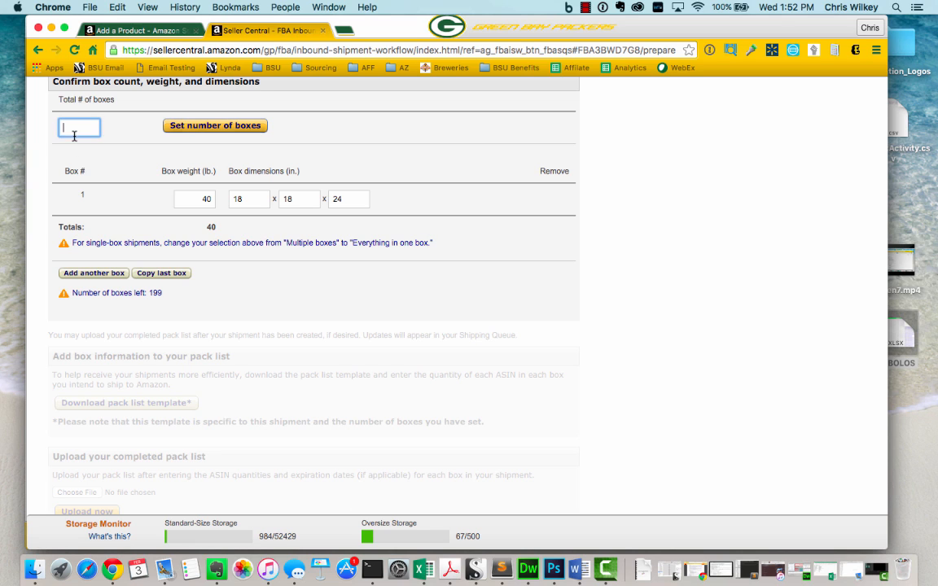
{"action": "left_click", "coordinate": [174, 128]}
{"action": "left_click", "coordinate": [203, 279]}
{"action": "type", "text": "4"}
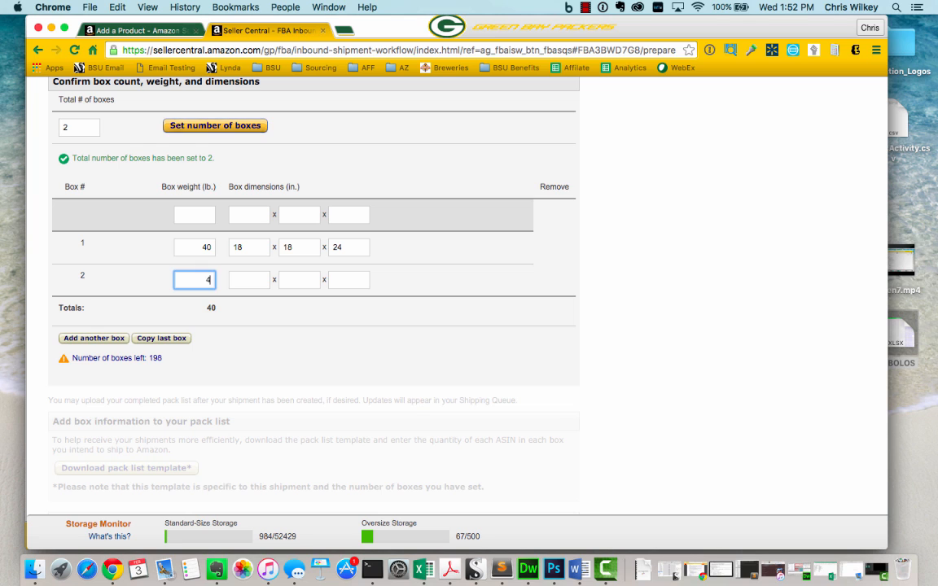
{"action": "type", "text": "0"}
{"action": "key", "text": "Tab"}
{"action": "type", "text": "18"}
{"action": "key", "text": "Tab"}
{"action": "type", "text": "18"}
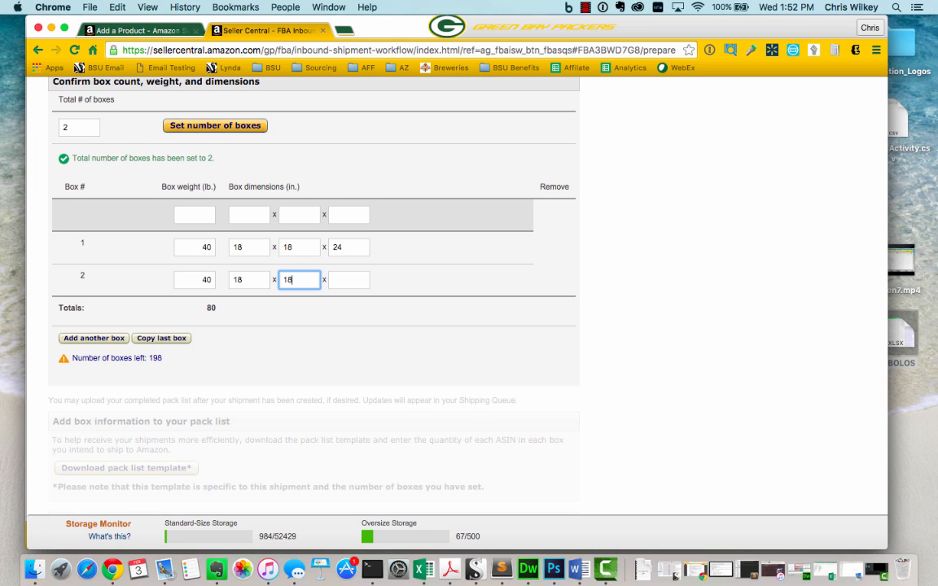
{"action": "key", "text": "Tab"}
{"action": "type", "text": "24"}
{"action": "left_click", "coordinate": [243, 327]}
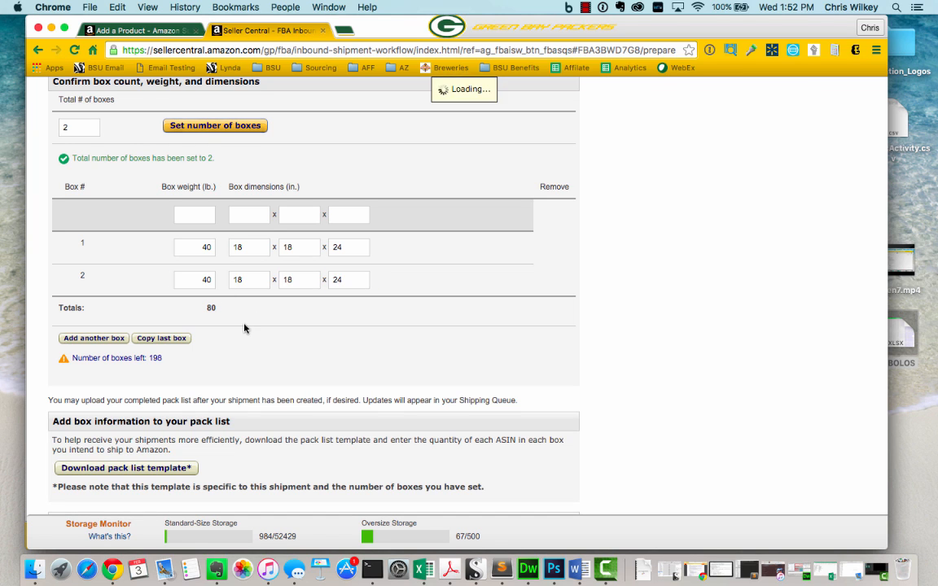
Step: Review the pack list upload sections and download the pack list template for the shipment
{"action": "scroll", "coordinate": [243, 327], "scroll_direction": "down", "scroll_amount": 3}
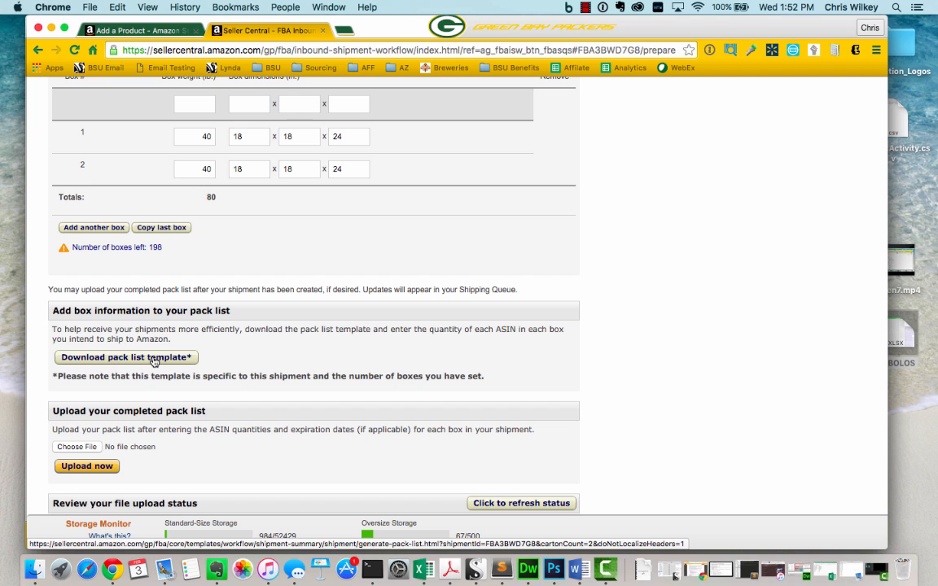
{"action": "scroll", "coordinate": [153, 358], "scroll_direction": "down", "scroll_amount": 3}
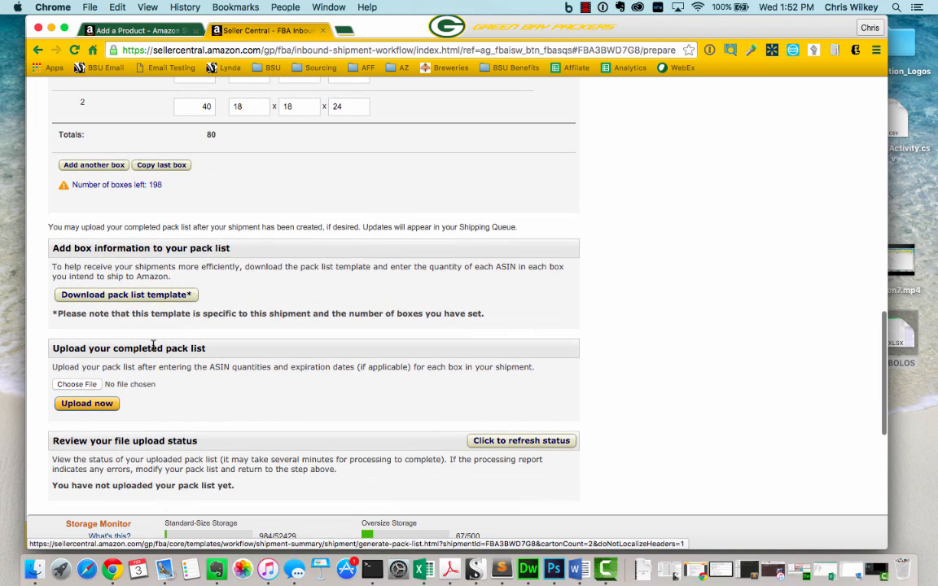
{"action": "scroll", "coordinate": [151, 342], "scroll_direction": "down", "scroll_amount": 3}
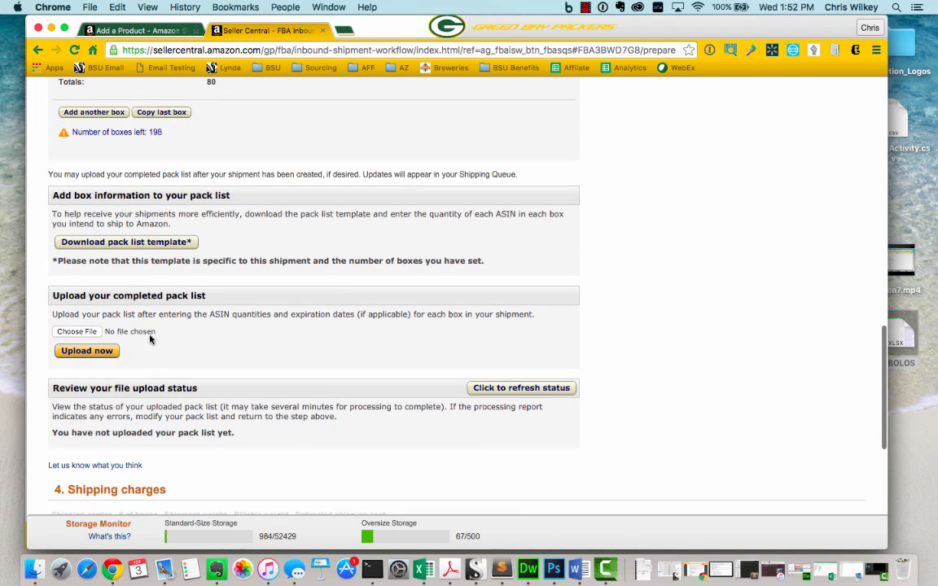
{"action": "scroll", "coordinate": [147, 321], "scroll_direction": "down", "scroll_amount": 1}
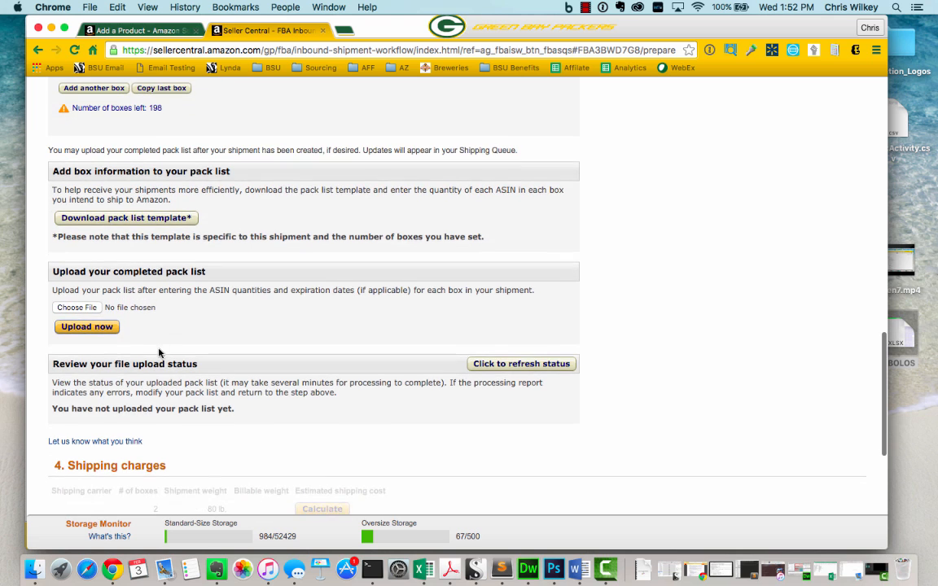
{"action": "left_click", "coordinate": [155, 218]}
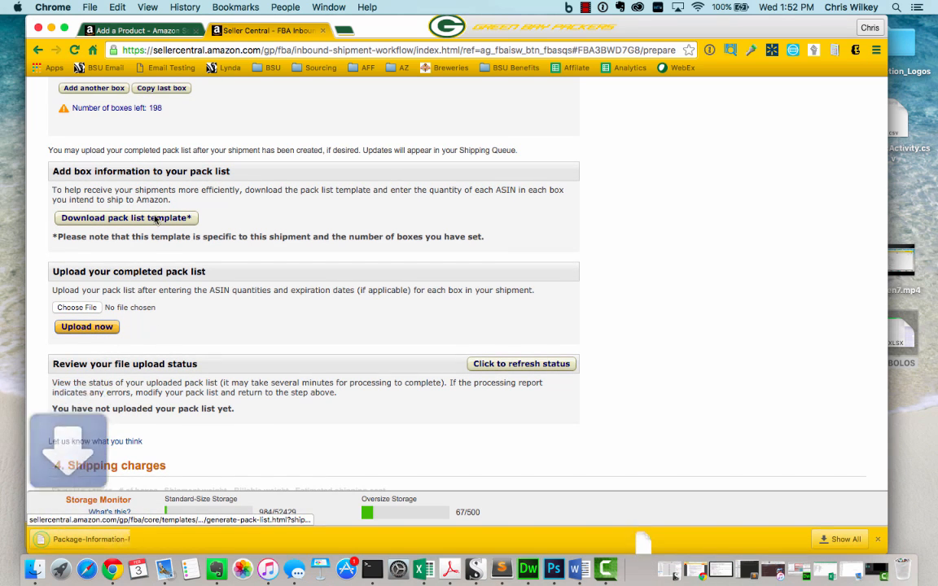
Step: Open the downloaded Package-Information-FBA3BWD7G8.txt, find it in the Downloads folder sorted by date added, and open it with Microsoft Excel (15.18)
{"action": "left_click", "coordinate": [130, 538]}
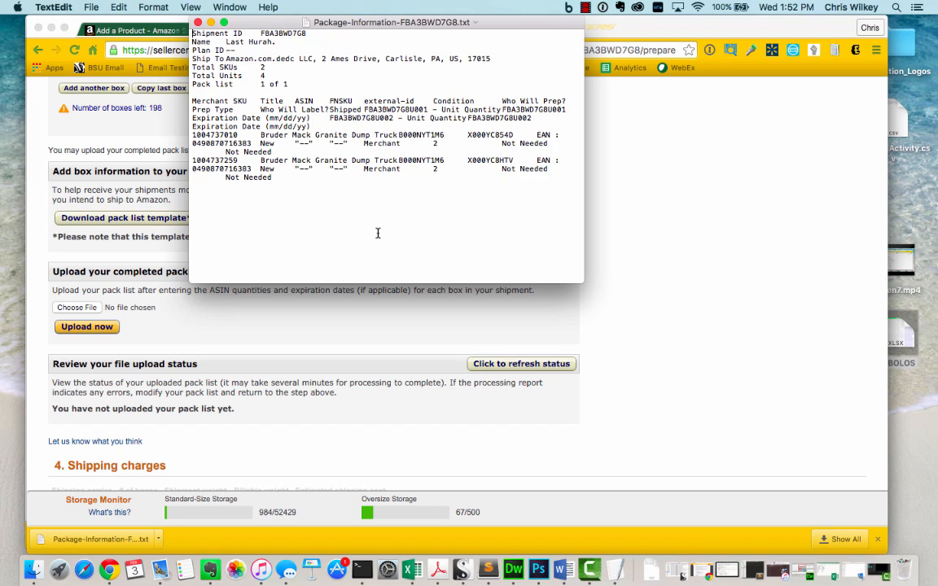
{"action": "left_click", "coordinate": [651, 570]}
{"action": "left_click", "coordinate": [700, 149]}
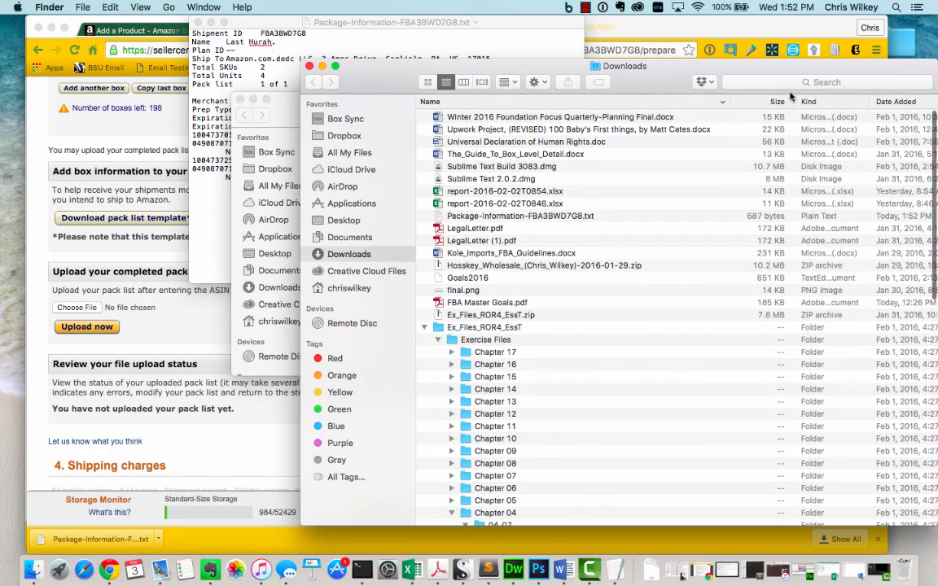
{"action": "left_click", "coordinate": [881, 101]}
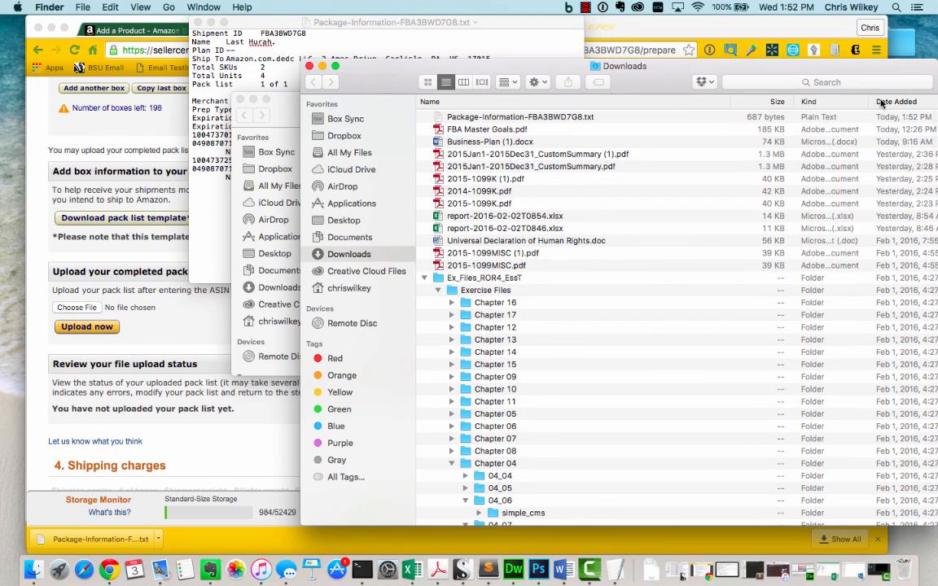
{"action": "right_click", "coordinate": [564, 122]}
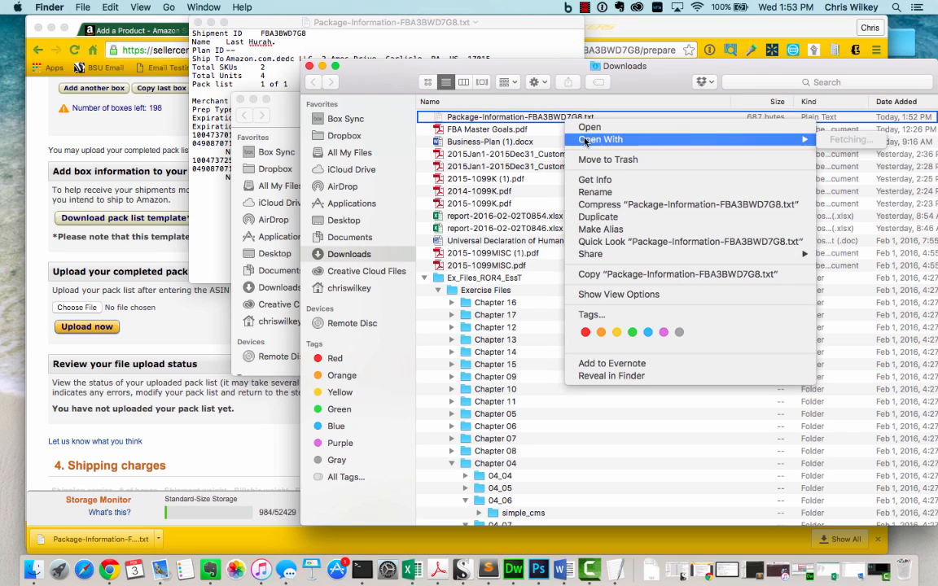
{"action": "mouse_move", "coordinate": [584, 143]}
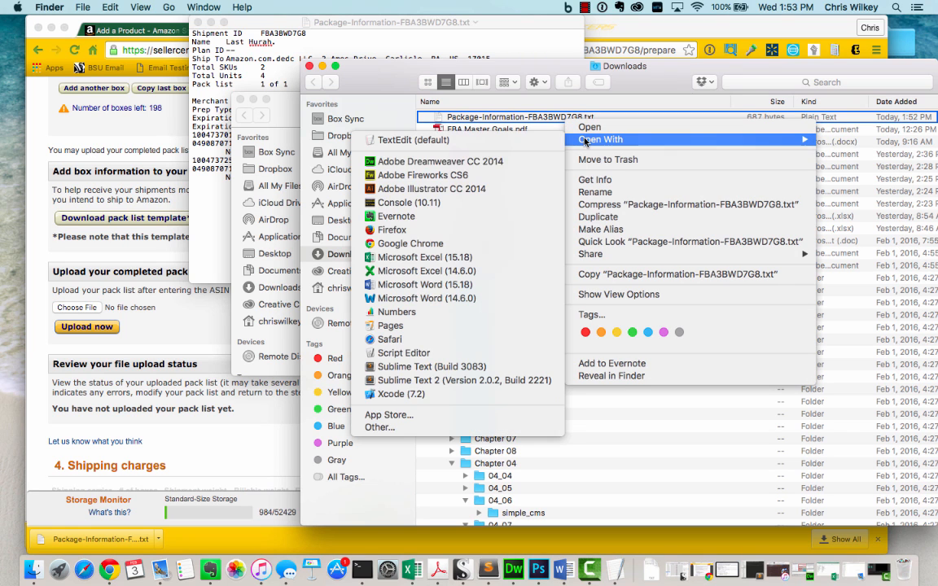
{"action": "left_click", "coordinate": [429, 257]}
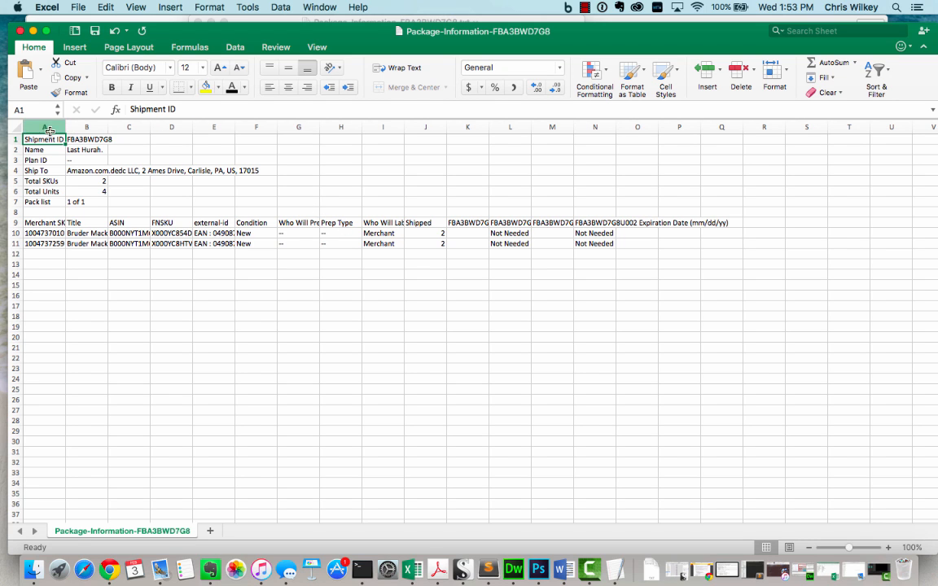
Step: Widen columns K, L, M and N so the unit quantity and expiration date headings for both boxes fit
{"action": "scroll", "coordinate": [75, 144], "scroll_direction": "down", "scroll_amount": 1}
{"action": "scroll", "coordinate": [77, 147], "scroll_direction": "down", "scroll_amount": 1}
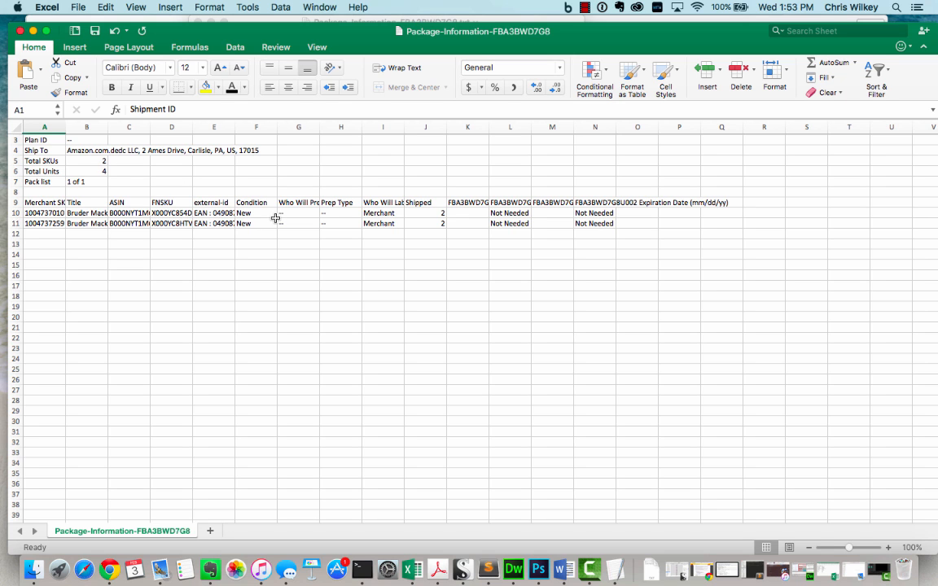
{"action": "scroll", "coordinate": [275, 218], "scroll_direction": "up", "scroll_amount": 2}
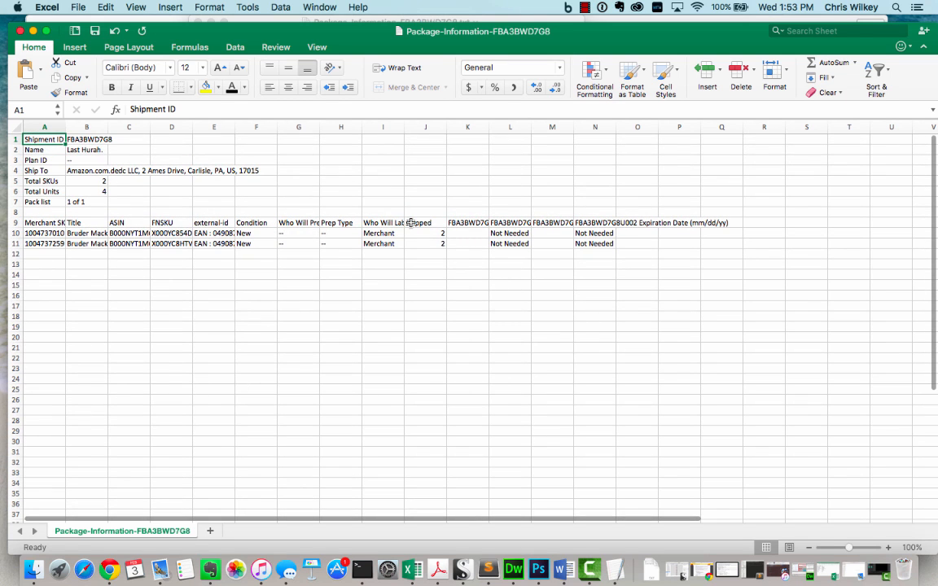
{"action": "scroll", "coordinate": [411, 223], "scroll_direction": "right", "scroll_amount": 1}
{"action": "scroll", "coordinate": [412, 223], "scroll_direction": "left", "scroll_amount": 1}
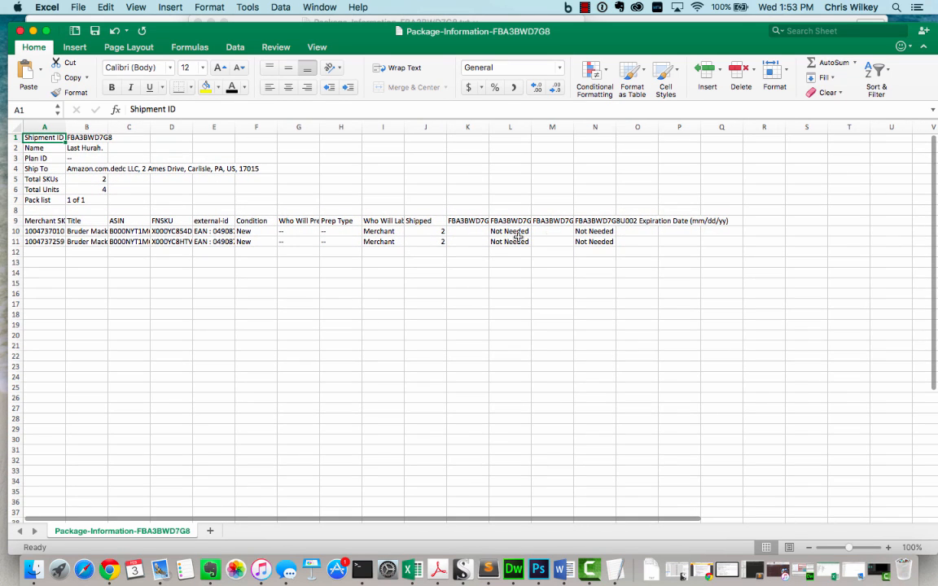
{"action": "double_click", "coordinate": [530, 127]}
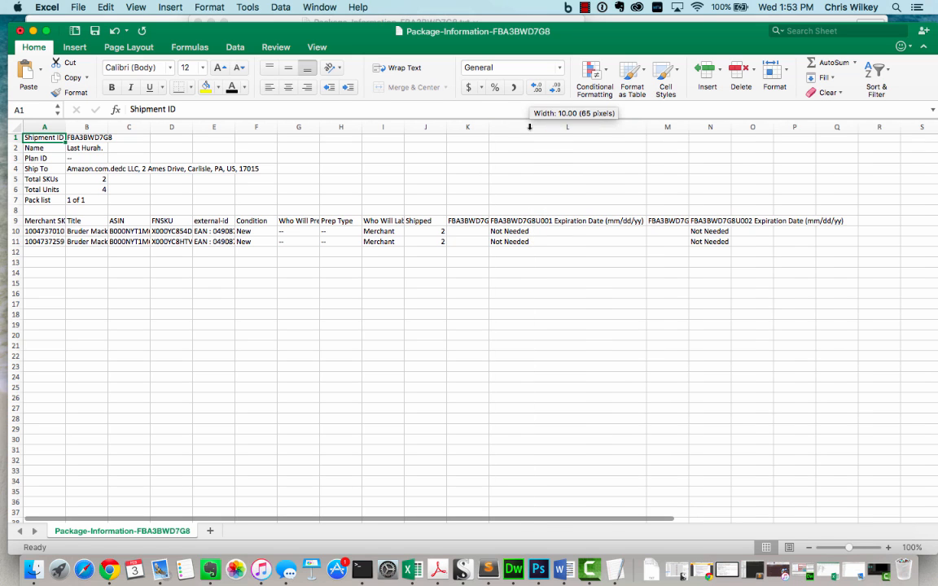
{"action": "double_click", "coordinate": [690, 127]}
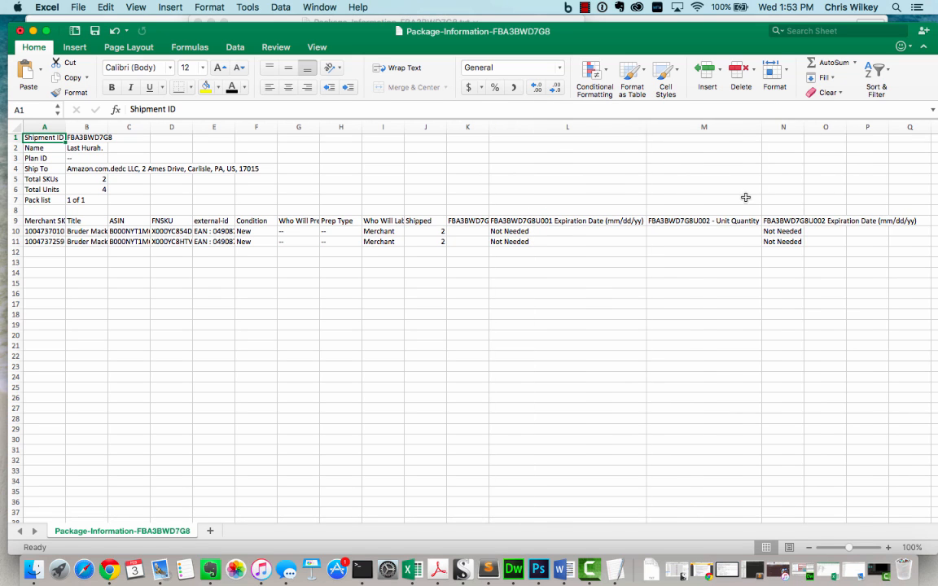
{"action": "left_click", "coordinate": [799, 126]}
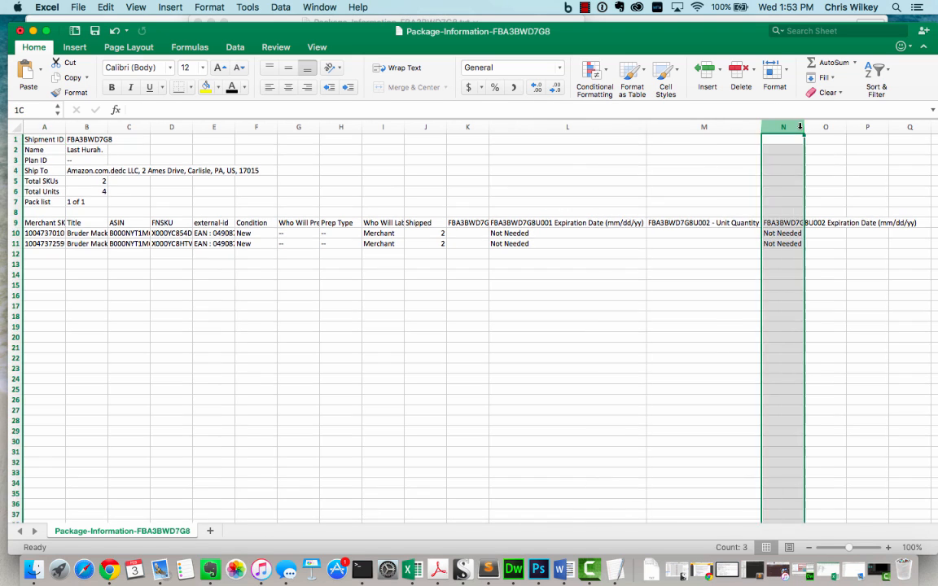
{"action": "left_click_drag", "start_coordinate": [802, 126], "coordinate": [820, 147]}
{"action": "scroll", "coordinate": [814, 147], "scroll_direction": "left", "scroll_amount": 2}
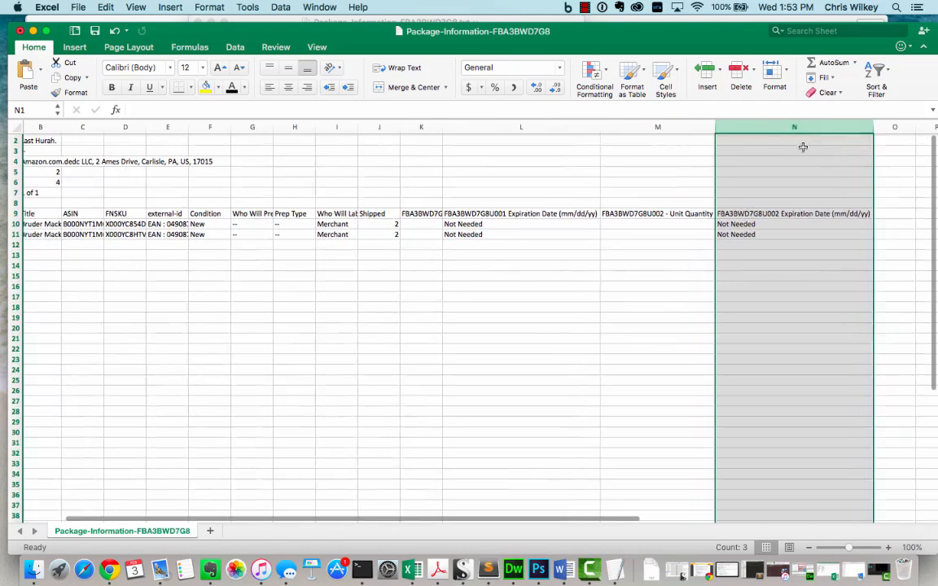
{"action": "double_click", "coordinate": [445, 128]}
{"action": "scroll", "coordinate": [528, 249], "scroll_direction": "left", "scroll_amount": 2}
{"action": "scroll", "coordinate": [527, 249], "scroll_direction": "up", "scroll_amount": 1}
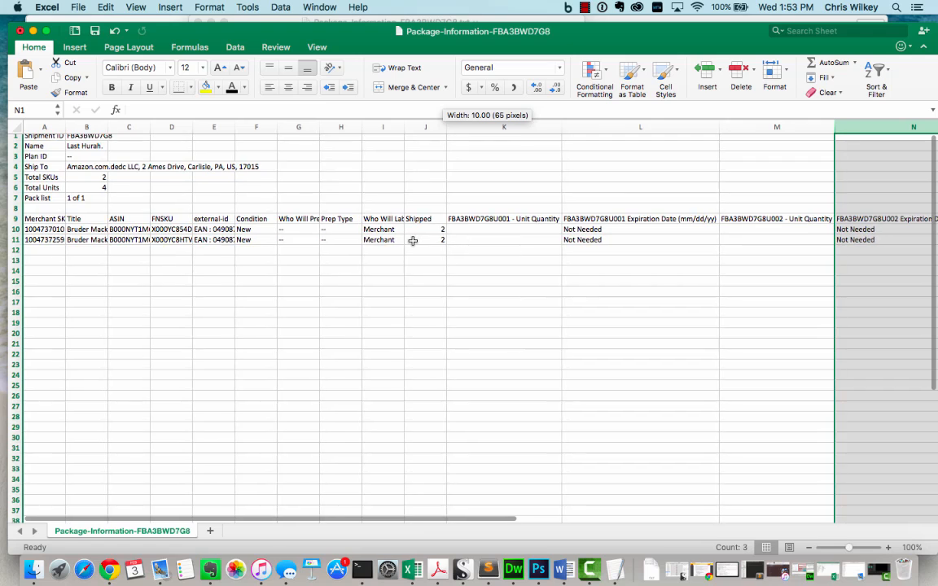
Step: Clear the shipment name in cell B2 of the pack list
{"action": "left_click", "coordinate": [227, 244]}
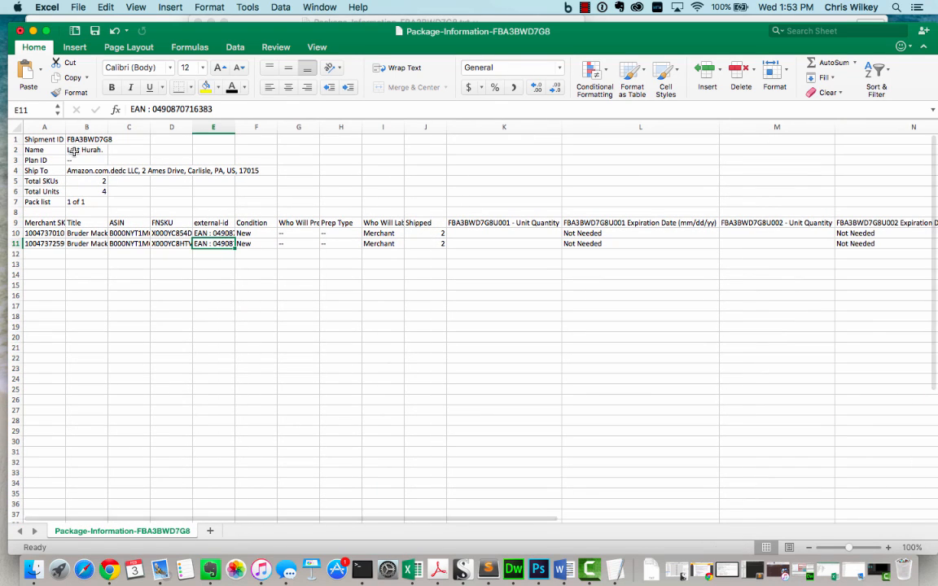
{"action": "left_click", "coordinate": [74, 151]}
{"action": "key", "text": "BackSpace"}
{"action": "left_click", "coordinate": [82, 233]}
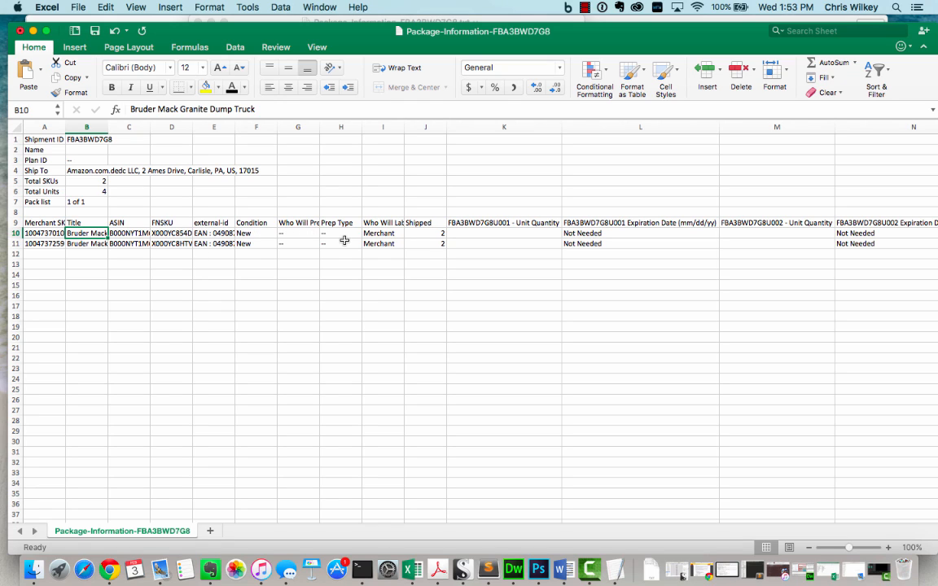
Step: Enter a unit quantity of 2 for the first SKU in box U001, cell K10
{"action": "left_click", "coordinate": [493, 223]}
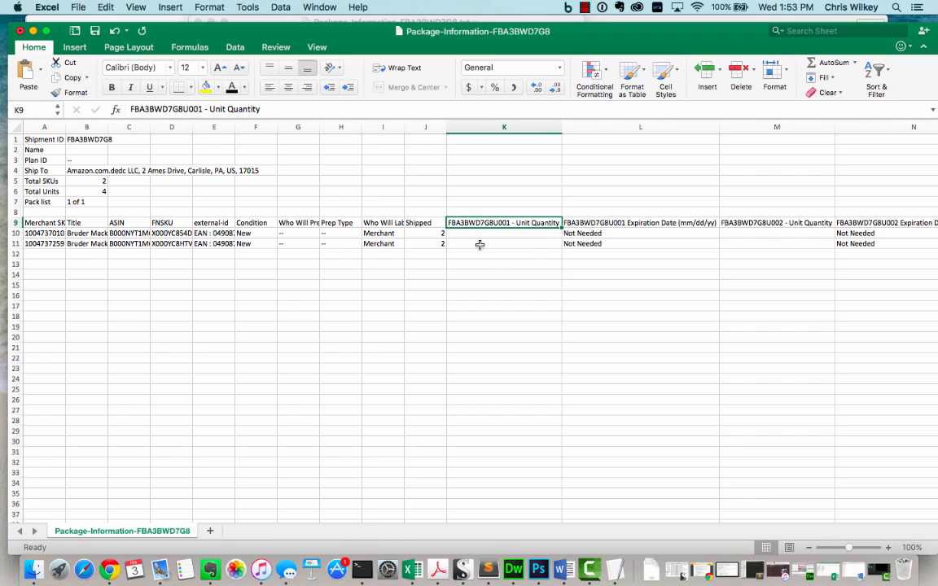
{"action": "left_click", "coordinate": [494, 234]}
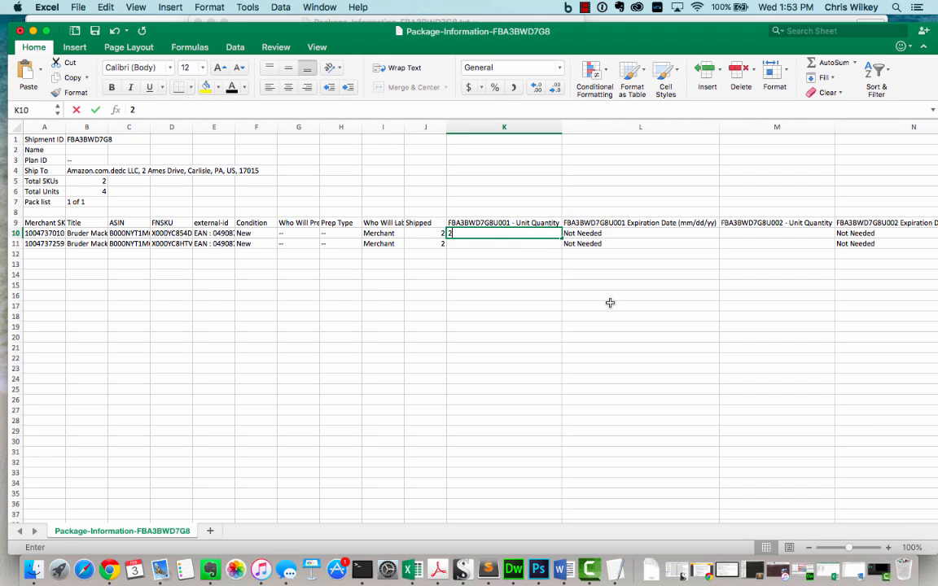
{"action": "type", "text": "2"}
{"action": "key", "text": "Return"}
Step: Set the box U001 unit quantity to 1 for both SKUs in cells K10 and K11
{"action": "left_click", "coordinate": [525, 234]}
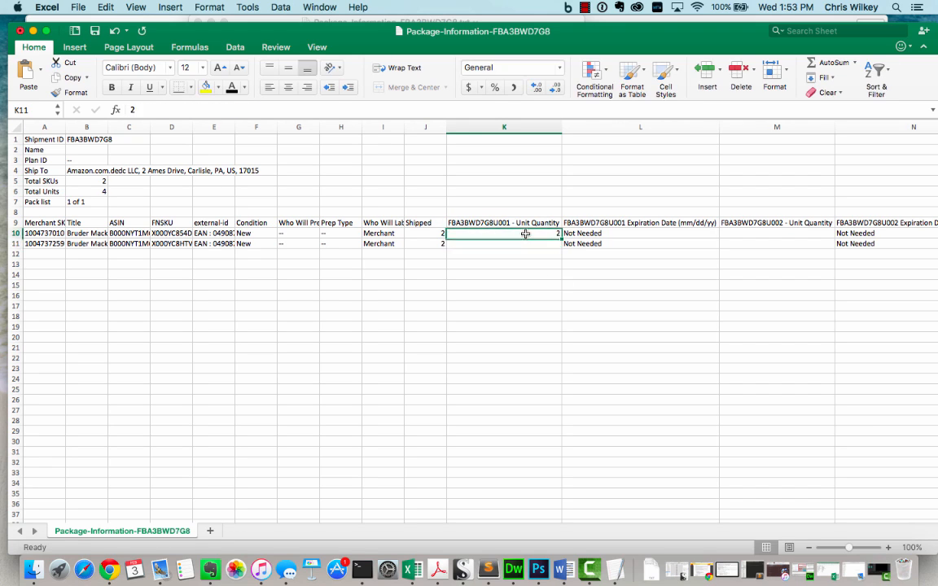
{"action": "type", "text": "1"}
{"action": "key", "text": "Return"}
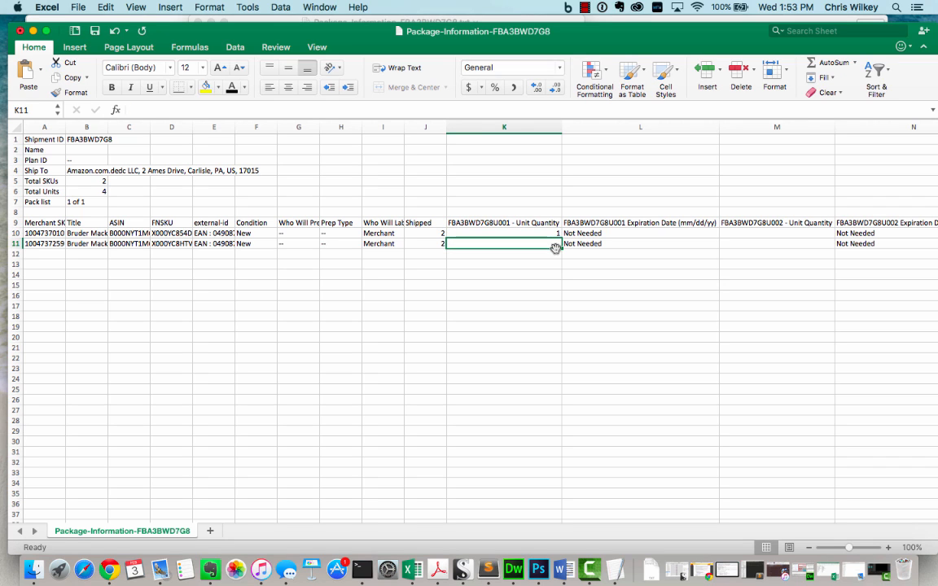
{"action": "type", "text": "1"}
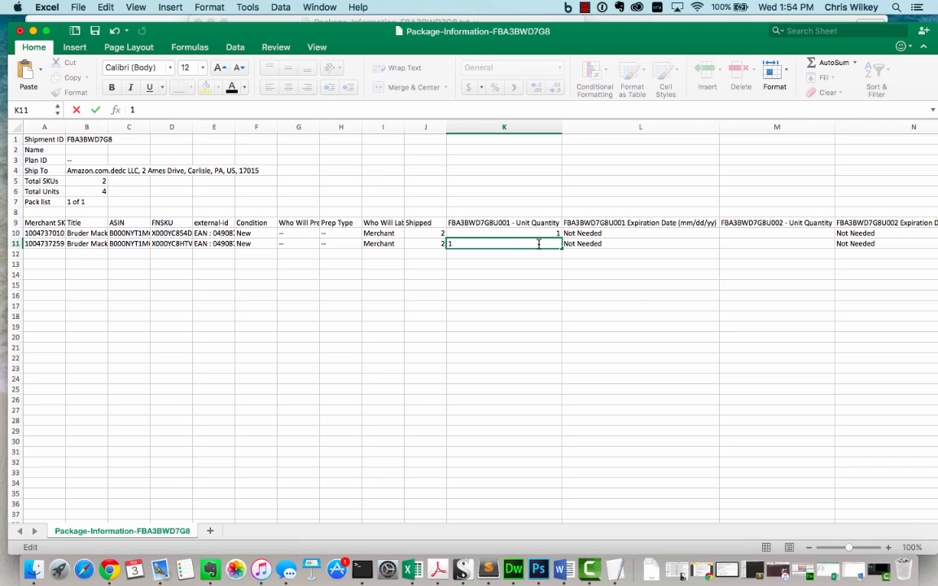
{"action": "key", "text": "Return"}
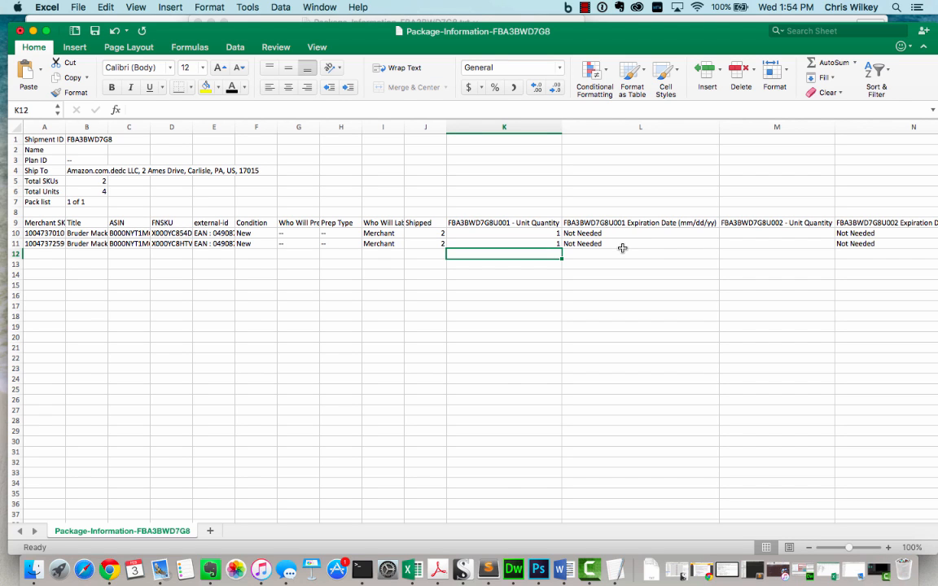
Step: Enter a box U002 unit quantity of 1 for both SKUs in cells M10 and M11
{"action": "scroll", "coordinate": [622, 248], "scroll_direction": "right", "scroll_amount": 5}
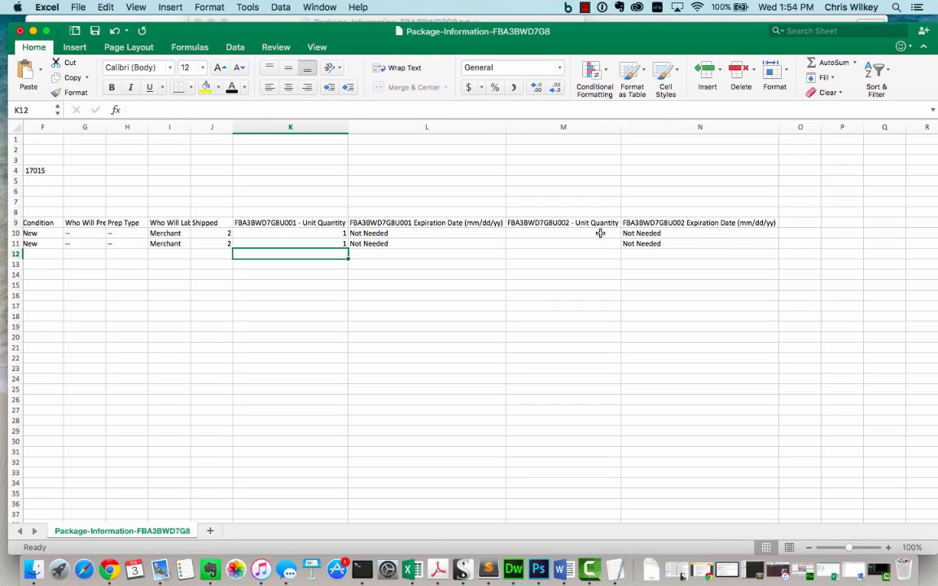
{"action": "left_click", "coordinate": [289, 222]}
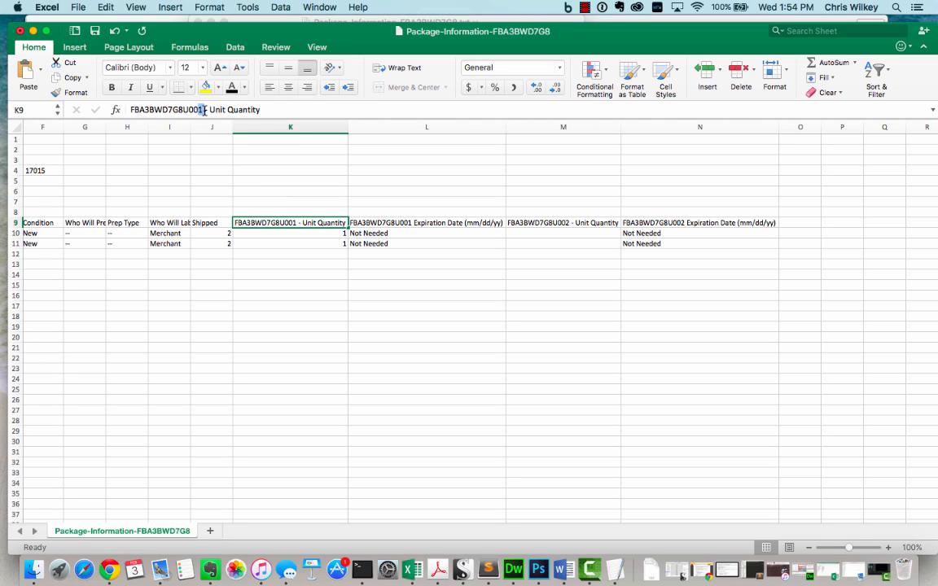
{"action": "left_click_drag", "start_coordinate": [204, 109], "coordinate": [198, 109]}
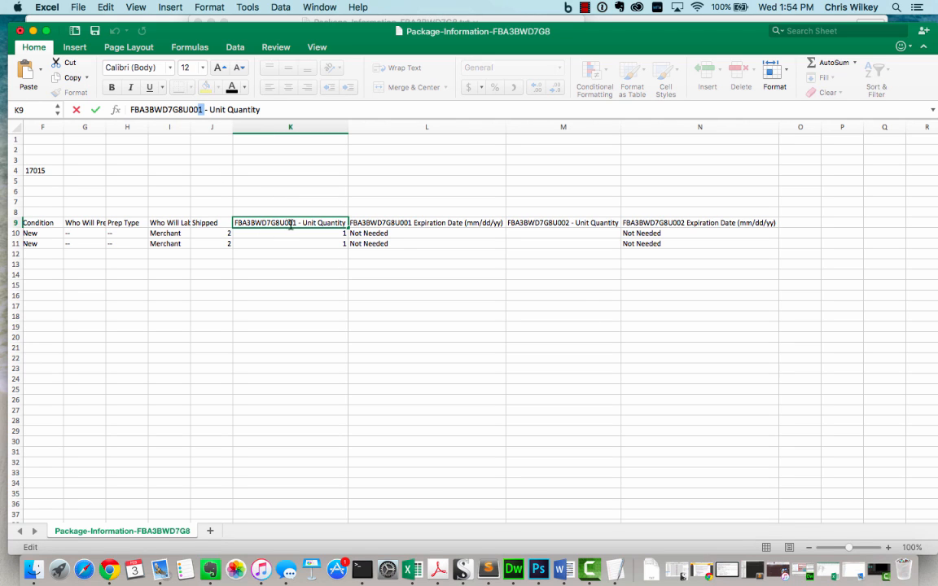
{"action": "left_click", "coordinate": [540, 234]}
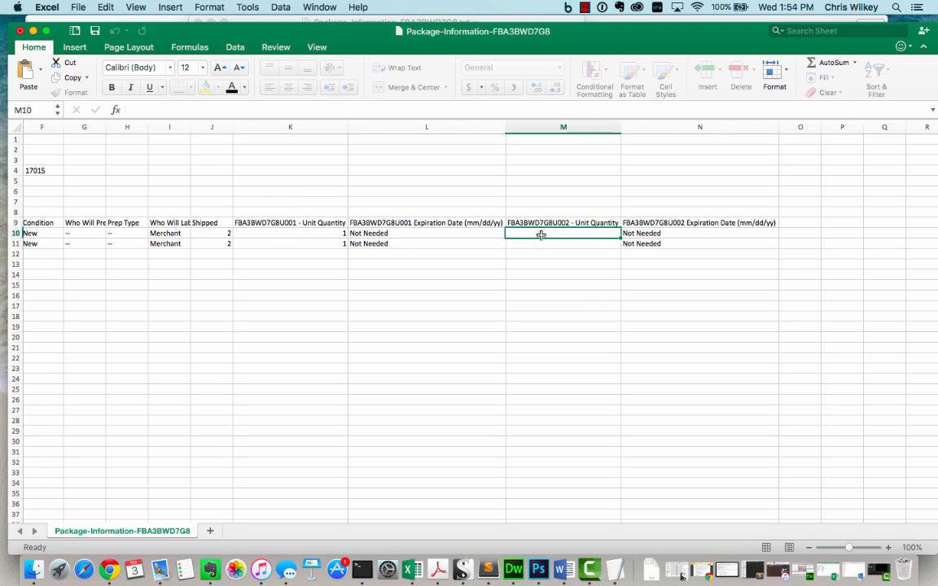
{"action": "type", "text": "1"}
{"action": "key", "text": "Return"}
{"action": "type", "text": "1"}
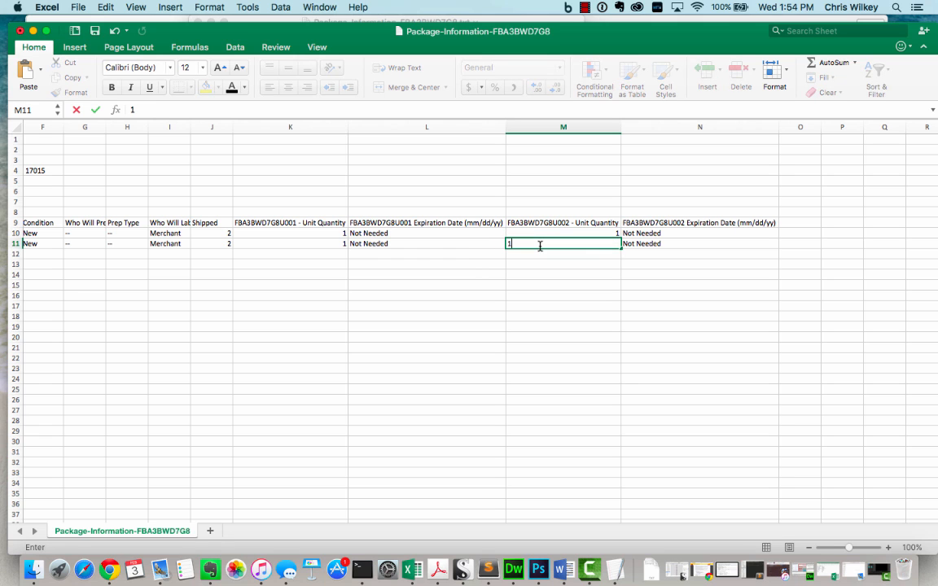
{"action": "left_click", "coordinate": [586, 325]}
{"action": "scroll", "coordinate": [331, 217], "scroll_direction": "left", "scroll_amount": 5}
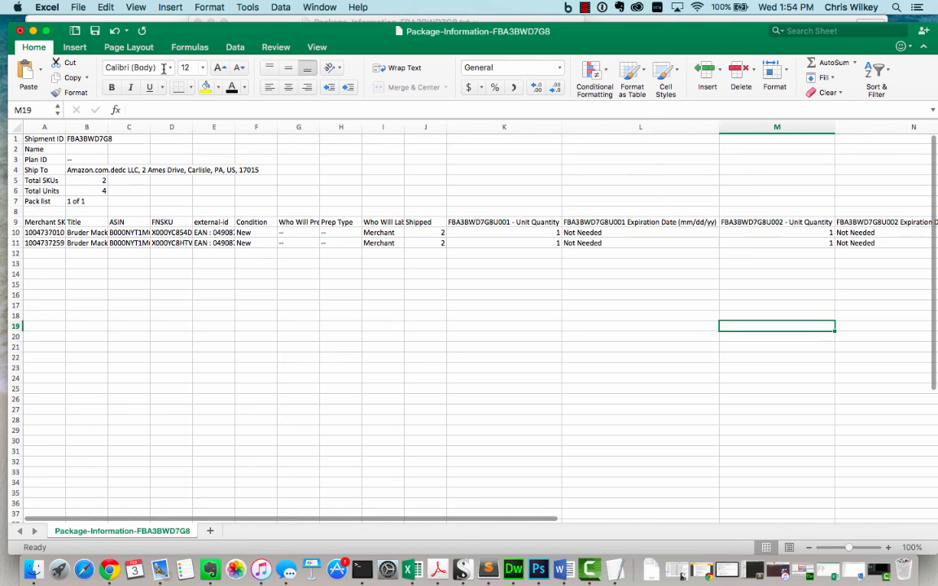
Step: Save the pack list to the Desktop as Package-Information-FBA3BWD7G8 in Tab Delimited Text (.txt) format, accepting the format's limitations
{"action": "left_click", "coordinate": [78, 7]}
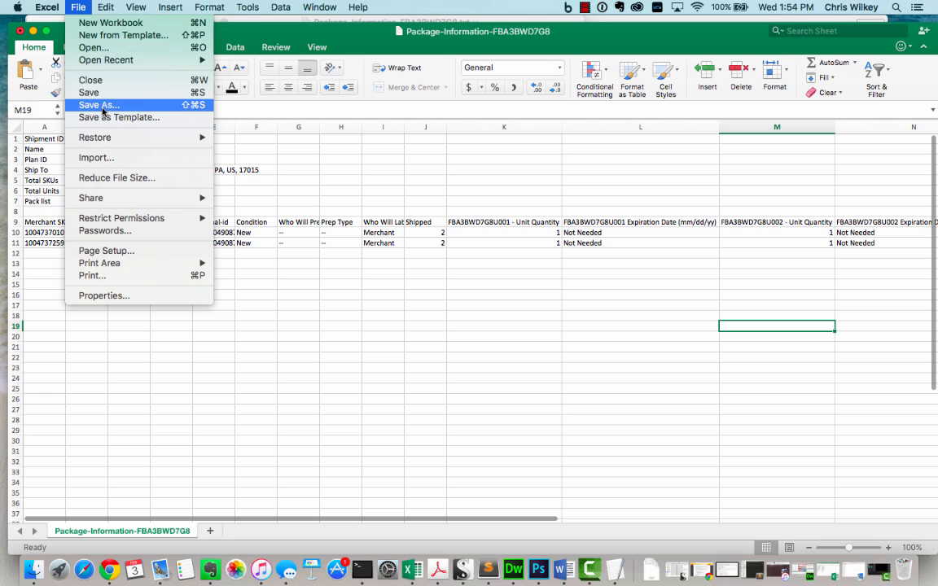
{"action": "left_click", "coordinate": [96, 104]}
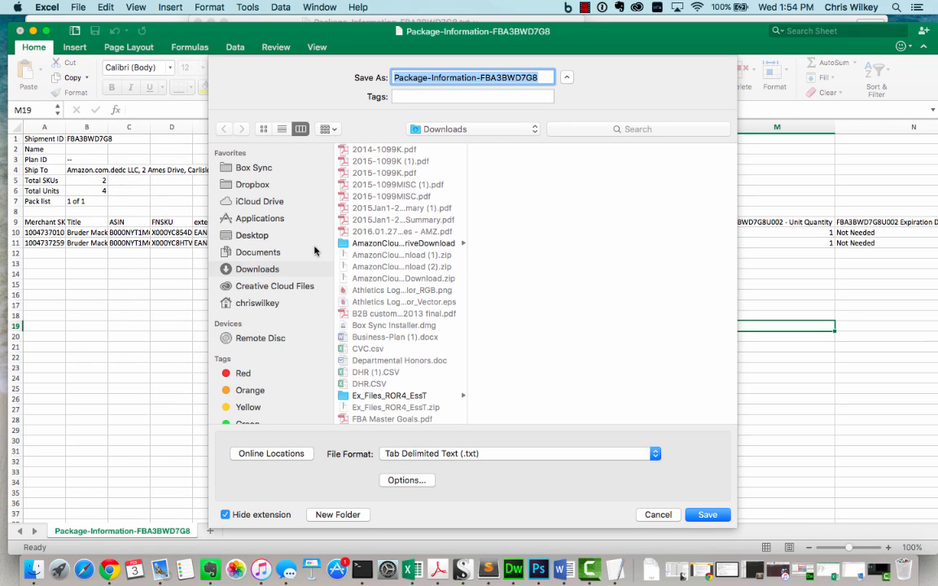
{"action": "left_click", "coordinate": [252, 235]}
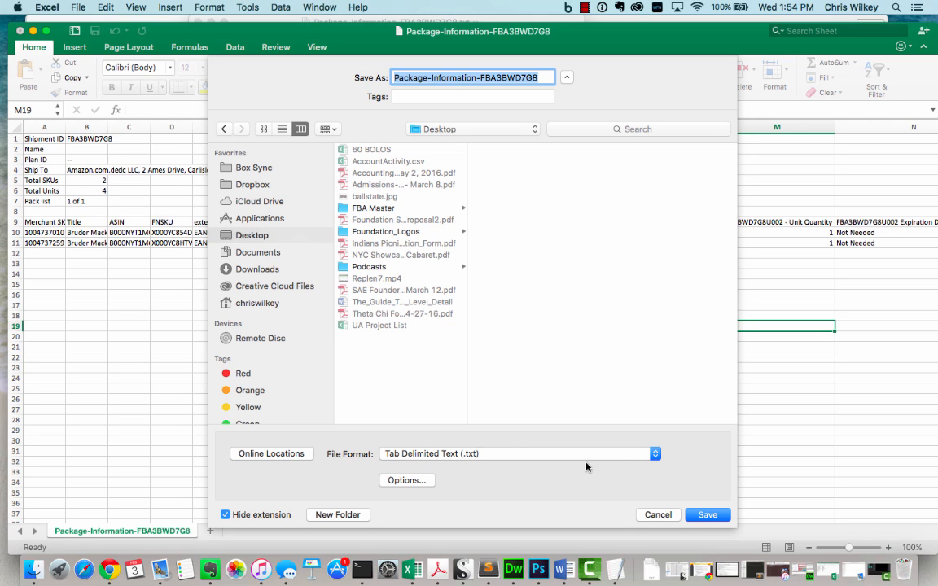
{"action": "left_click", "coordinate": [710, 515]}
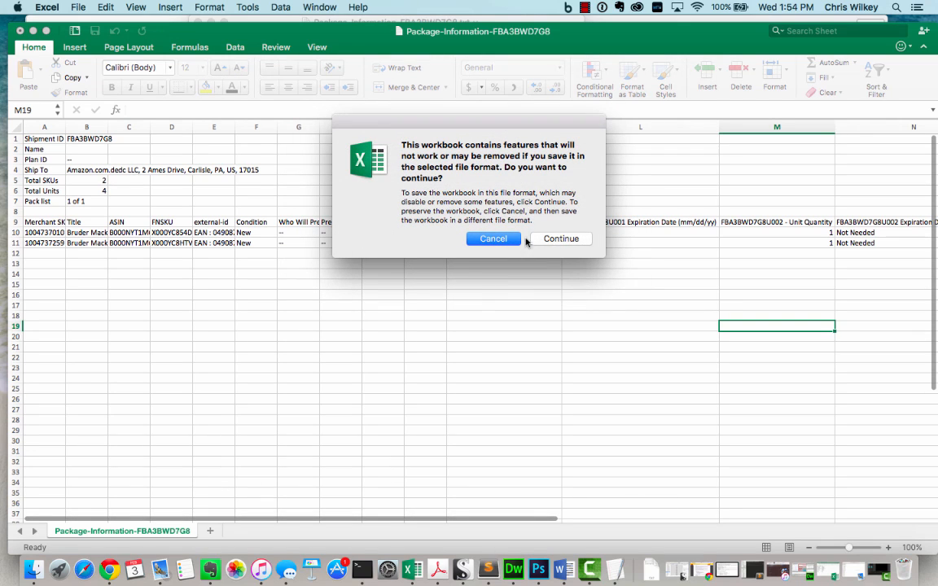
{"action": "left_click", "coordinate": [553, 238]}
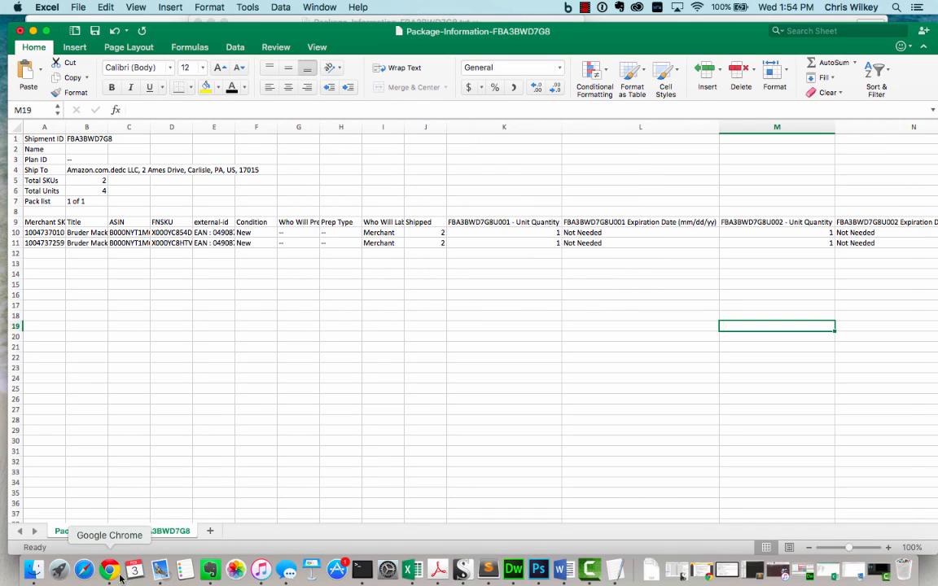
Step: Switch to Chrome and upload the completed pack list file Package-Information-FBA3BWD7G8 from the Desktop
{"action": "left_click", "coordinate": [119, 575]}
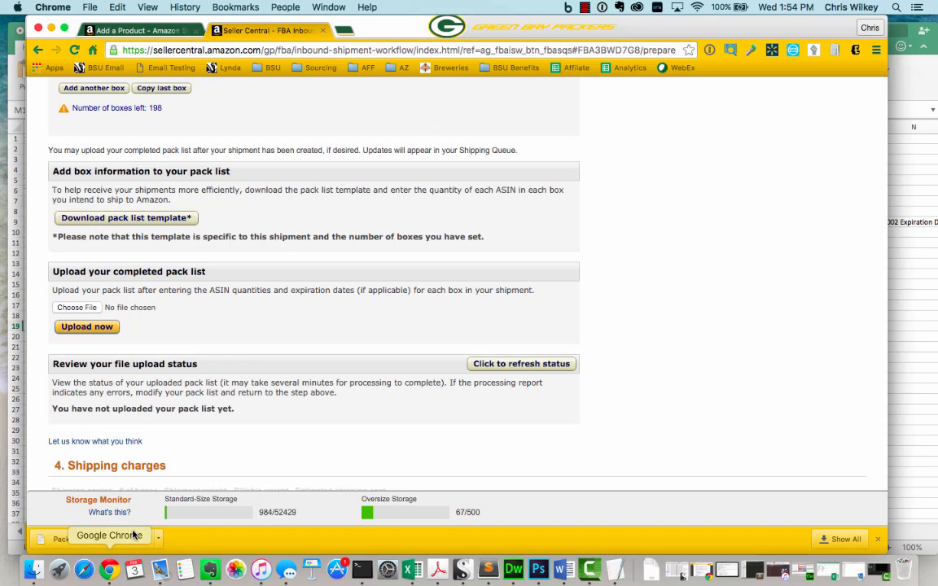
{"action": "left_click", "coordinate": [82, 307]}
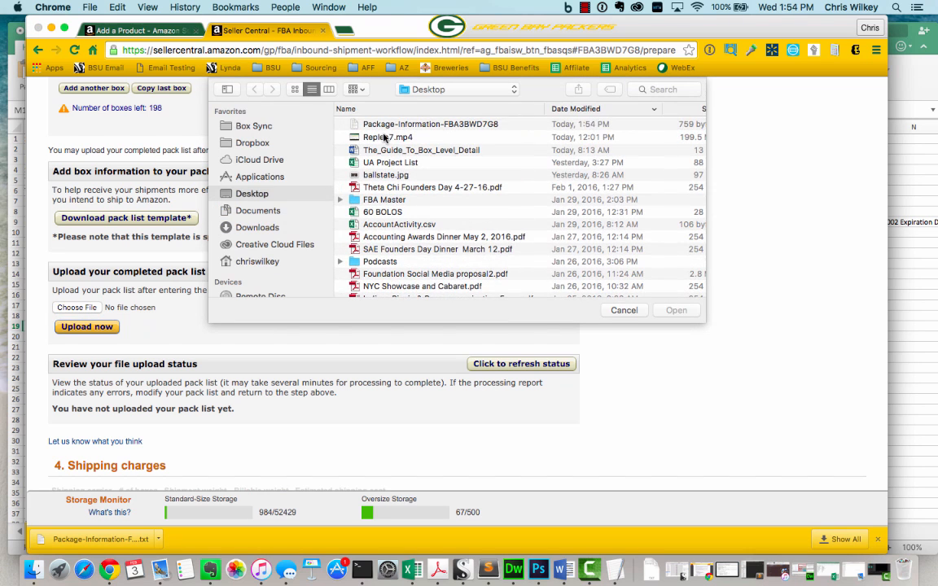
{"action": "double_click", "coordinate": [375, 125]}
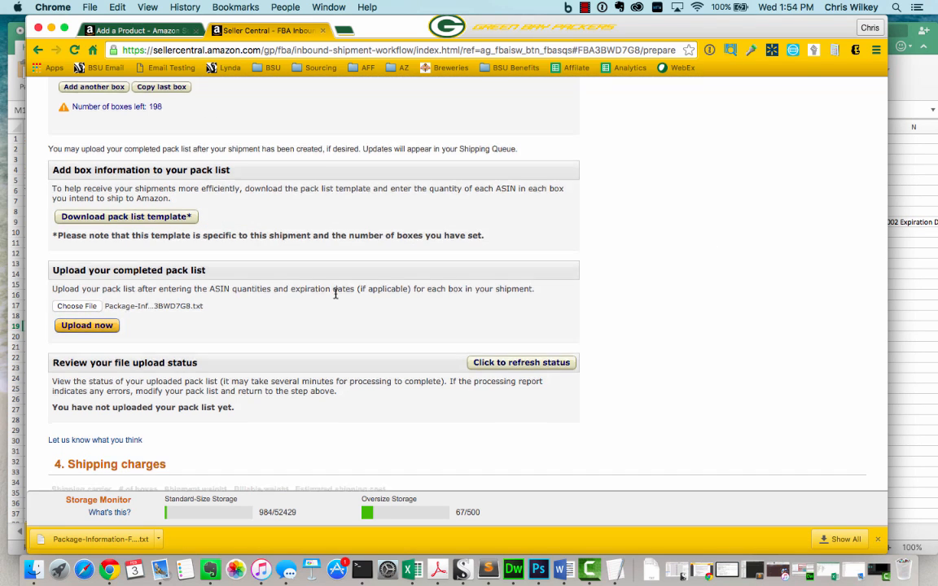
{"action": "scroll", "coordinate": [335, 293], "scroll_direction": "down", "scroll_amount": 2}
{"action": "left_click", "coordinate": [99, 290]}
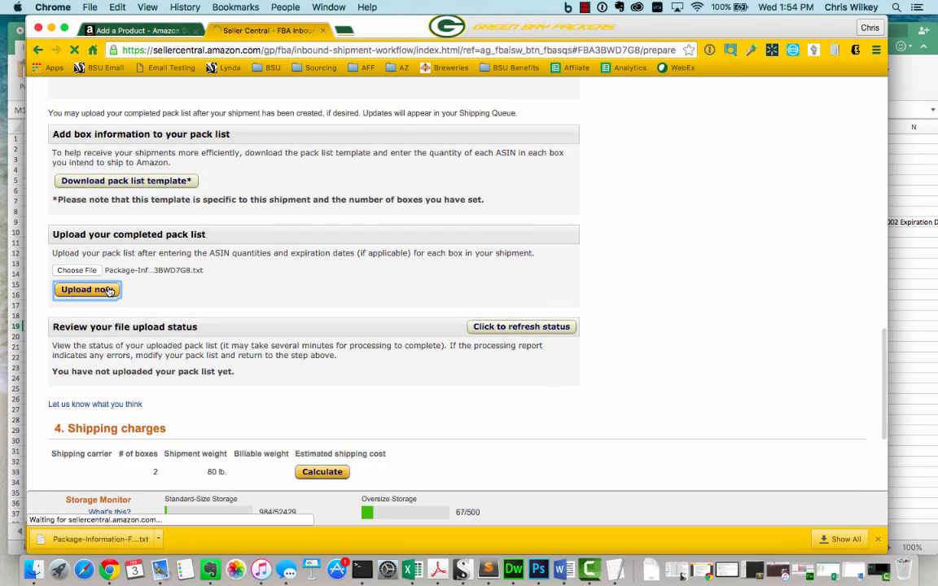
Step: Refresh the file upload status of the pack list
{"action": "left_click", "coordinate": [518, 327]}
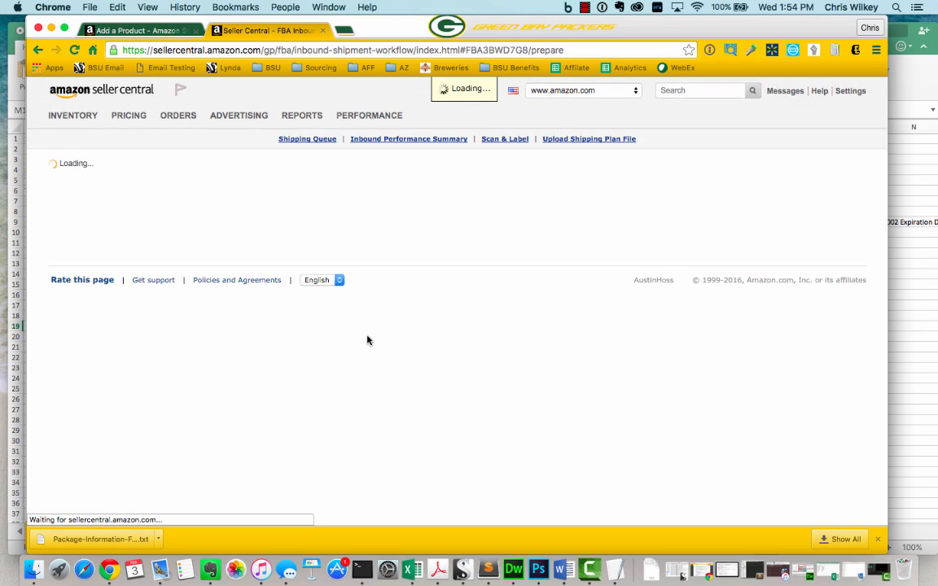
{"action": "scroll", "coordinate": [367, 341], "scroll_direction": "down", "scroll_amount": 15}
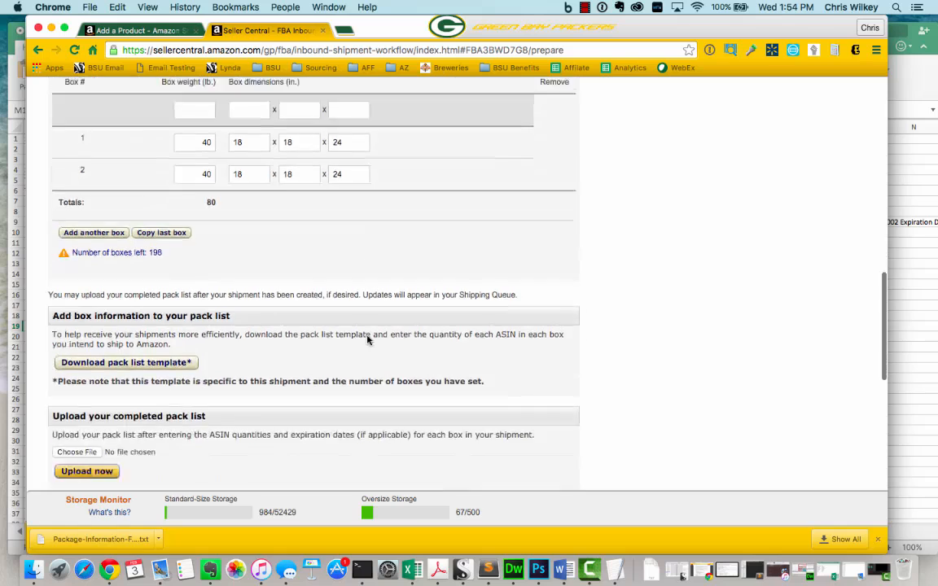
{"action": "scroll", "coordinate": [367, 340], "scroll_direction": "down", "scroll_amount": 5}
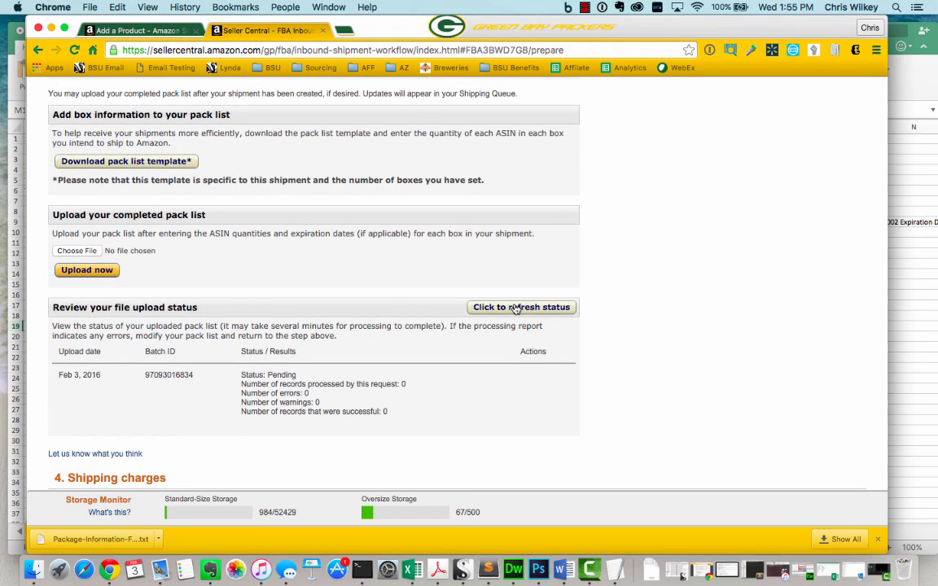
{"action": "left_click", "coordinate": [515, 310]}
Step: Upload the Package-Information-FBA3BWD7G8 pack list file a second time
{"action": "scroll", "coordinate": [381, 301], "scroll_direction": "down", "scroll_amount": 2}
{"action": "left_click", "coordinate": [79, 187]}
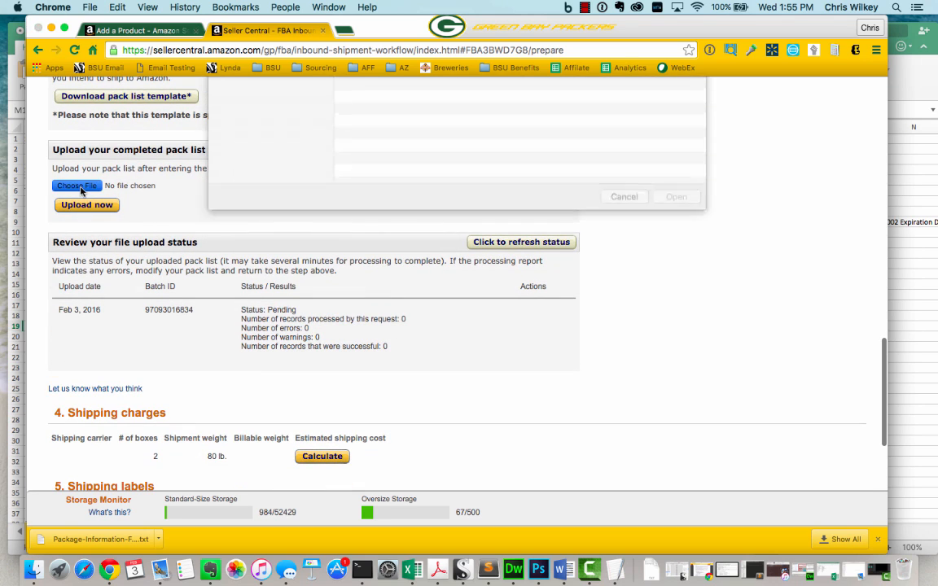
{"action": "double_click", "coordinate": [397, 124]}
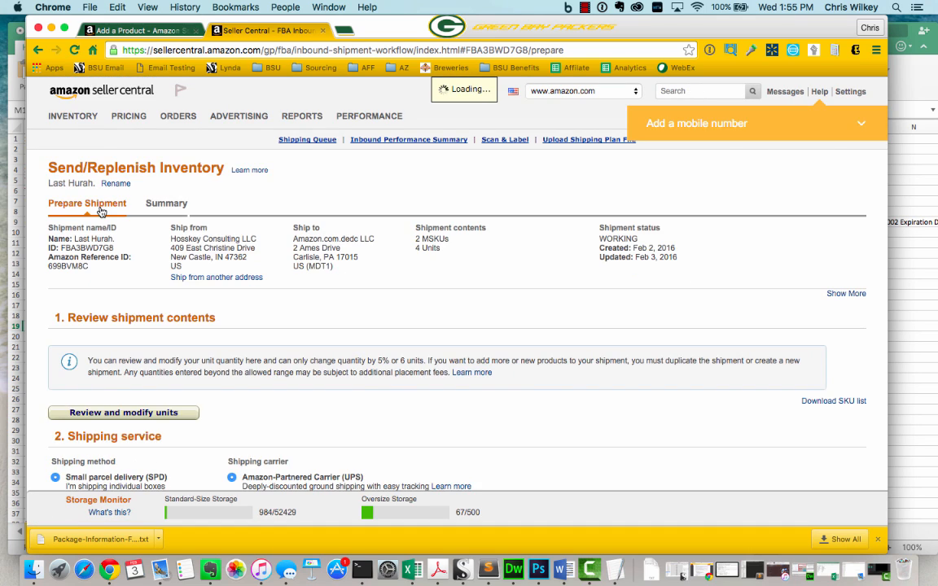
Step: Refresh the status of the second upload and examine its processing status, record counts, errors and warnings
{"action": "scroll", "coordinate": [101, 212], "scroll_direction": "down", "scroll_amount": 15}
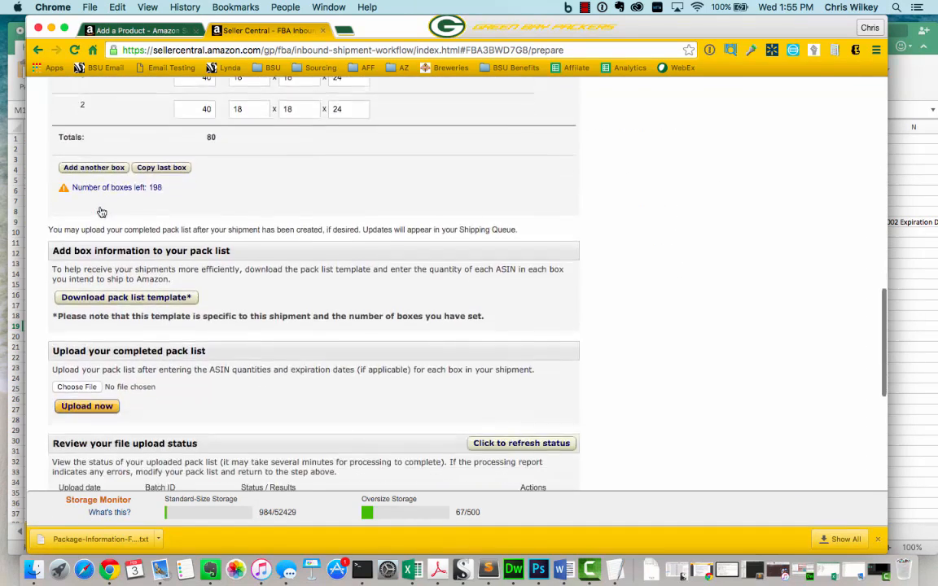
{"action": "scroll", "coordinate": [101, 212], "scroll_direction": "down", "scroll_amount": 2}
{"action": "left_click", "coordinate": [549, 331]}
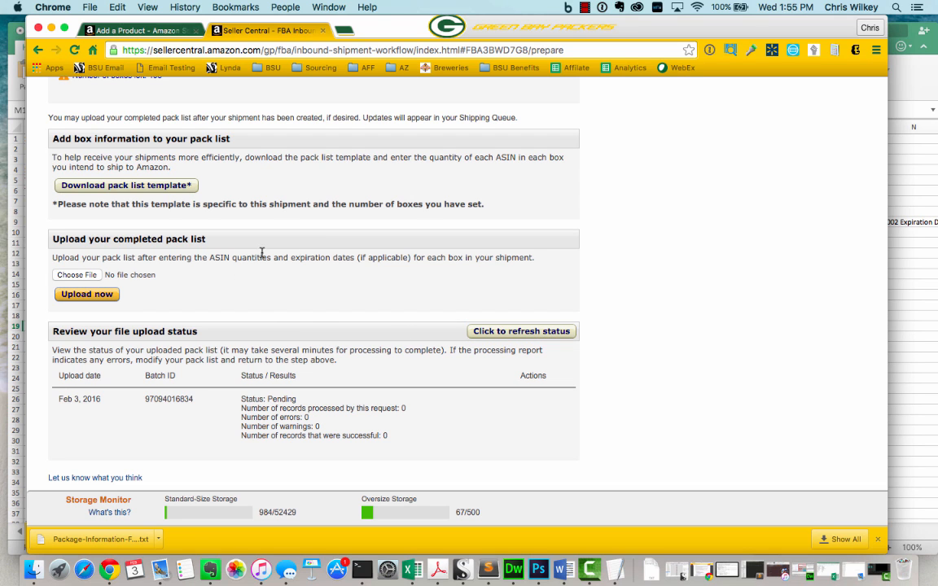
{"action": "scroll", "coordinate": [269, 252], "scroll_direction": "down", "scroll_amount": 1}
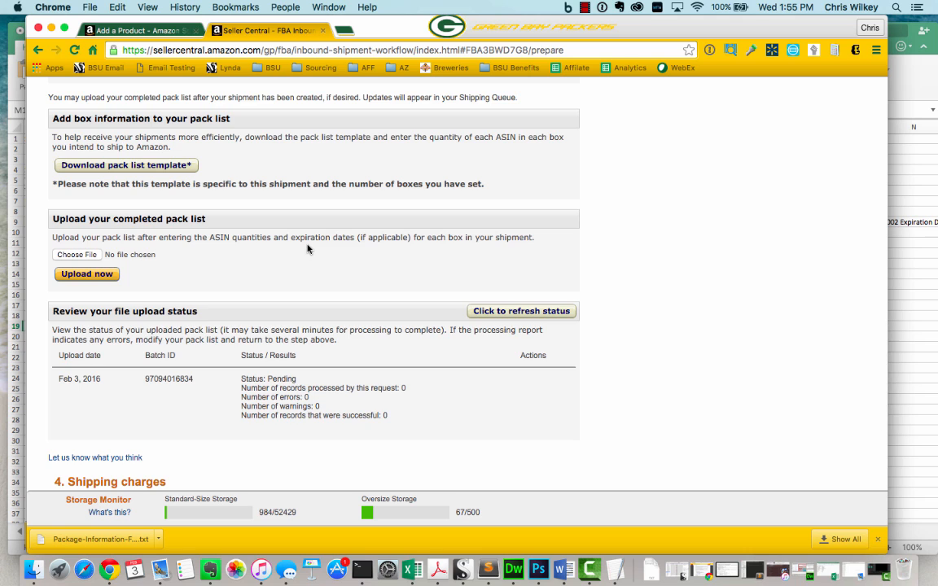
{"action": "scroll", "coordinate": [307, 253], "scroll_direction": "down", "scroll_amount": 1}
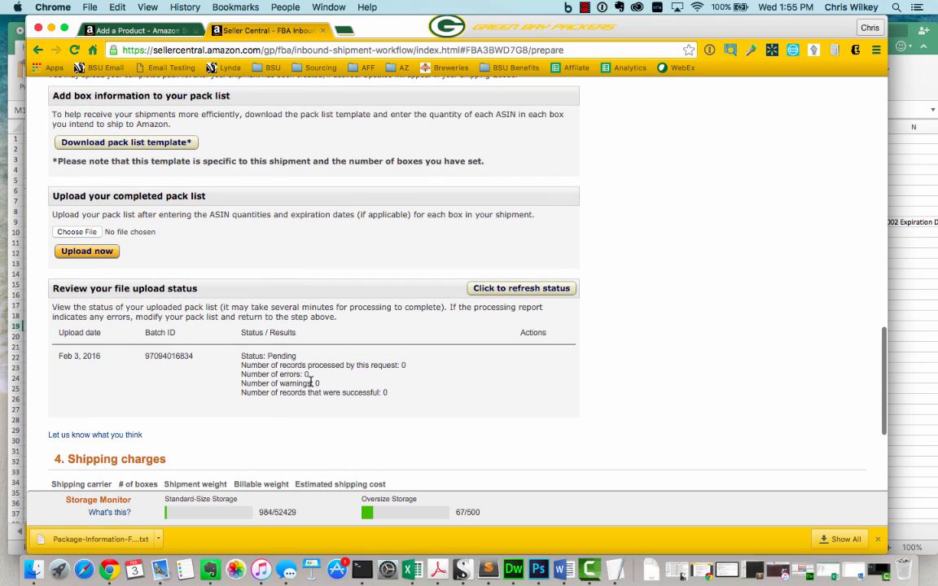
{"action": "left_click_drag", "start_coordinate": [381, 393], "coordinate": [237, 395]}
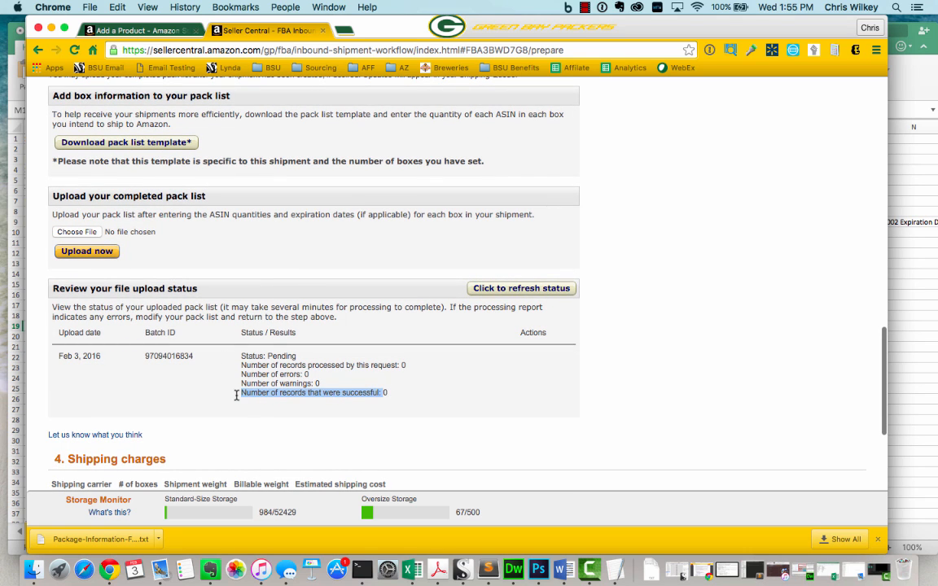
{"action": "left_click_drag", "start_coordinate": [391, 395], "coordinate": [236, 391]}
{"action": "left_click_drag", "start_coordinate": [409, 365], "coordinate": [306, 374]}
{"action": "left_click", "coordinate": [263, 367]}
{"action": "left_click", "coordinate": [307, 374]}
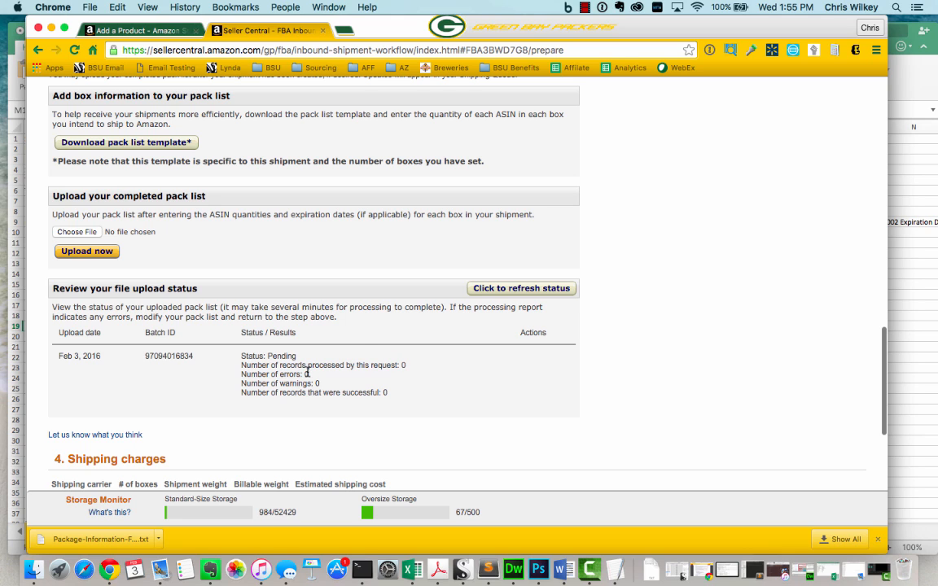
{"action": "left_click_drag", "start_coordinate": [241, 358], "coordinate": [296, 358]}
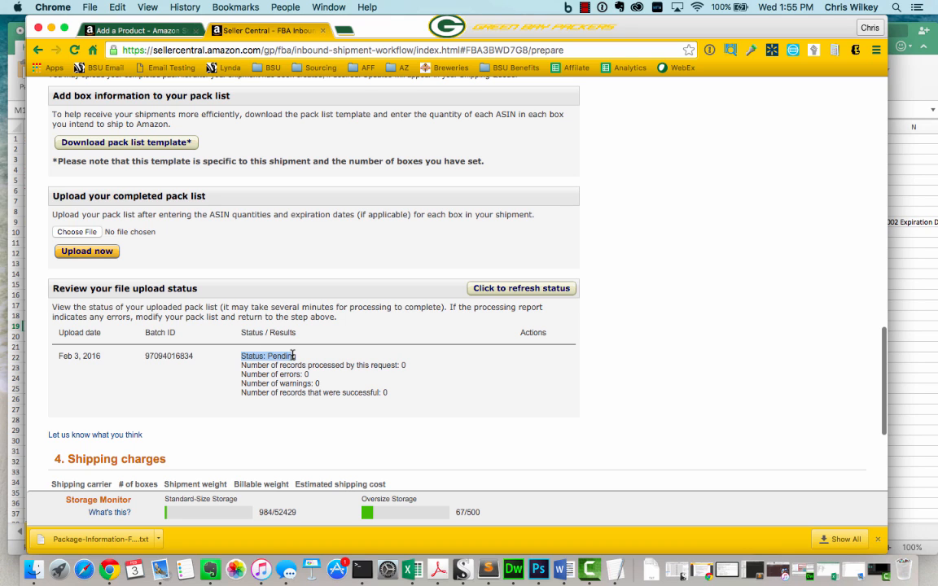
Step: Refresh the upload status again and review the shipment's shipping charges, labels, box details and shipping service sections
{"action": "left_click", "coordinate": [491, 290]}
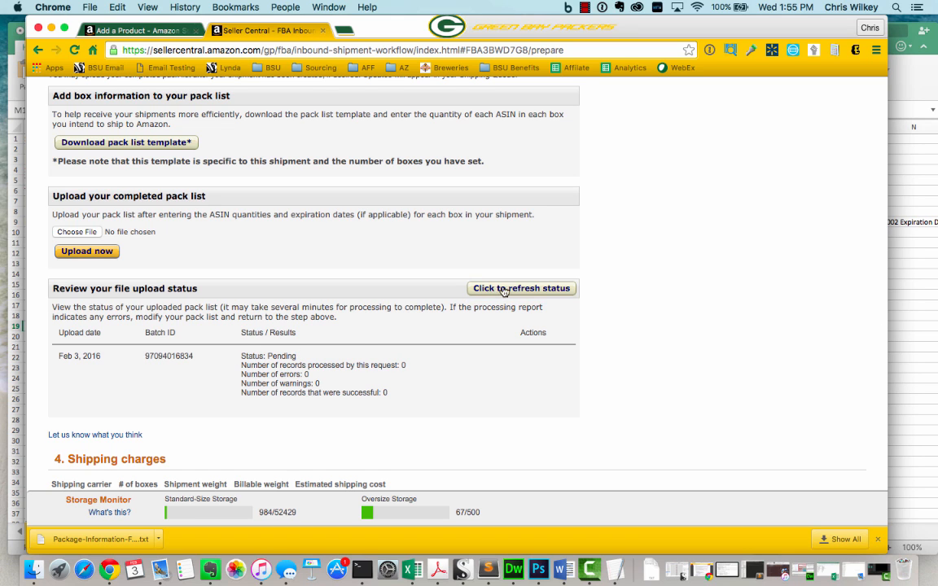
{"action": "left_click", "coordinate": [527, 292]}
{"action": "scroll", "coordinate": [458, 305], "scroll_direction": "down", "scroll_amount": 1}
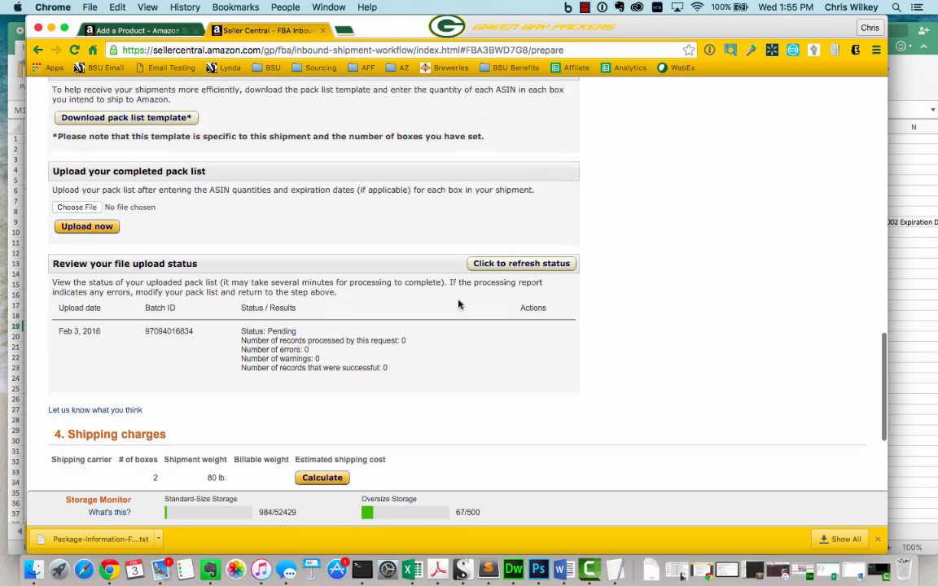
{"action": "scroll", "coordinate": [507, 280], "scroll_direction": "down", "scroll_amount": 5}
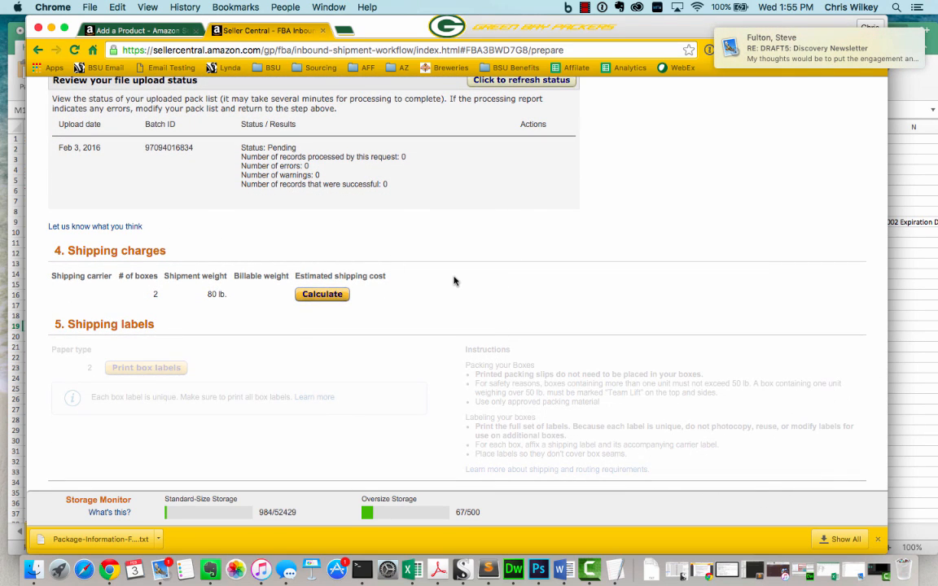
{"action": "scroll", "coordinate": [360, 320], "scroll_direction": "up", "scroll_amount": 10}
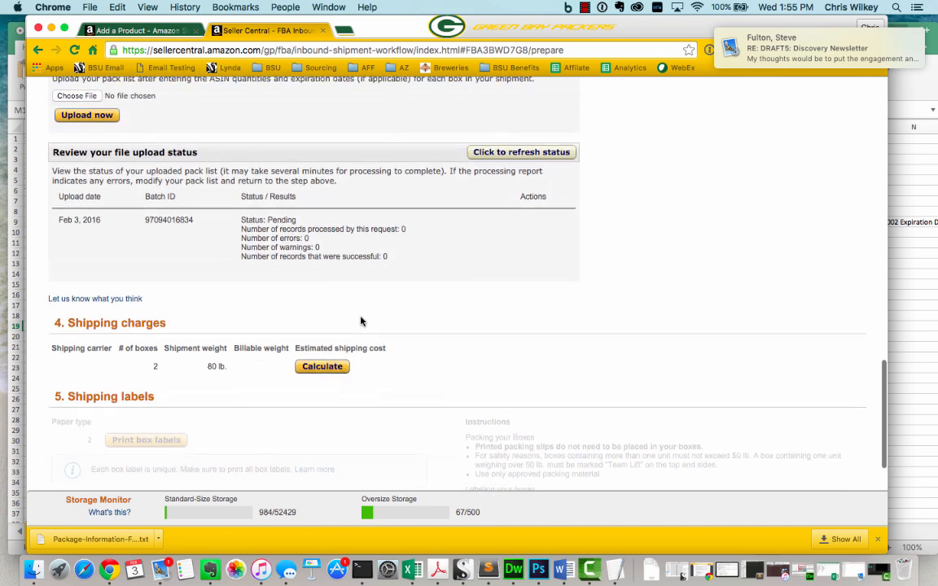
{"action": "scroll", "coordinate": [361, 320], "scroll_direction": "down", "scroll_amount": 2}
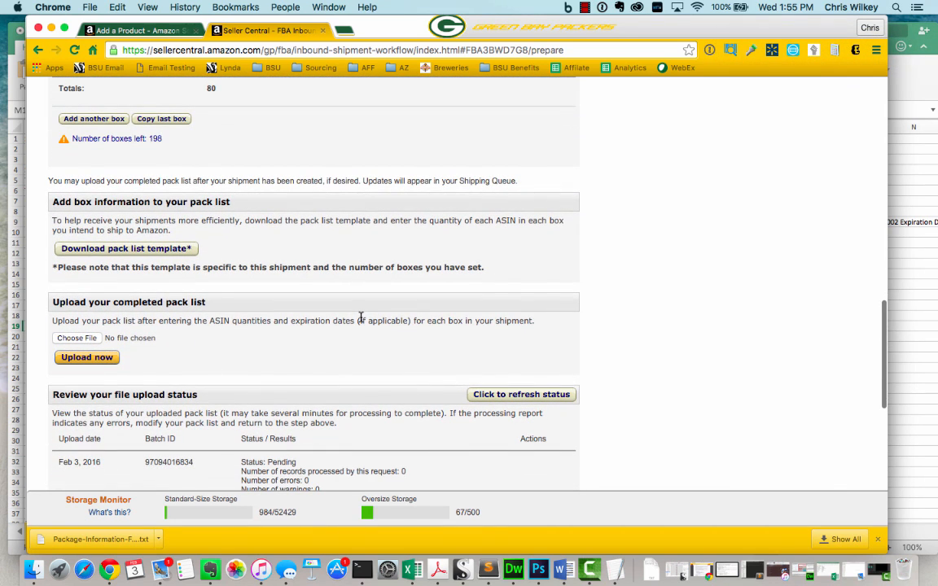
{"action": "scroll", "coordinate": [361, 319], "scroll_direction": "up", "scroll_amount": 3}
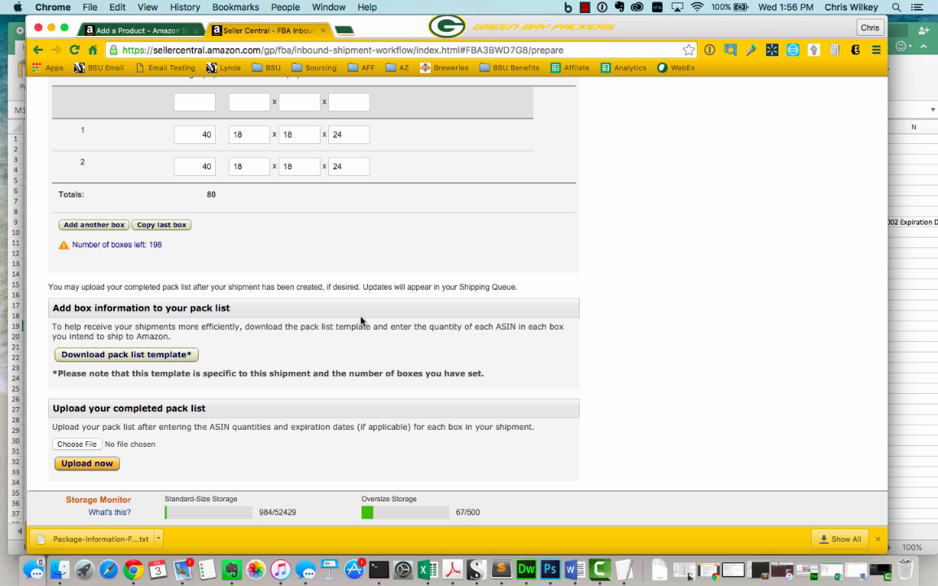
{"action": "scroll", "coordinate": [361, 321], "scroll_direction": "up", "scroll_amount": 10}
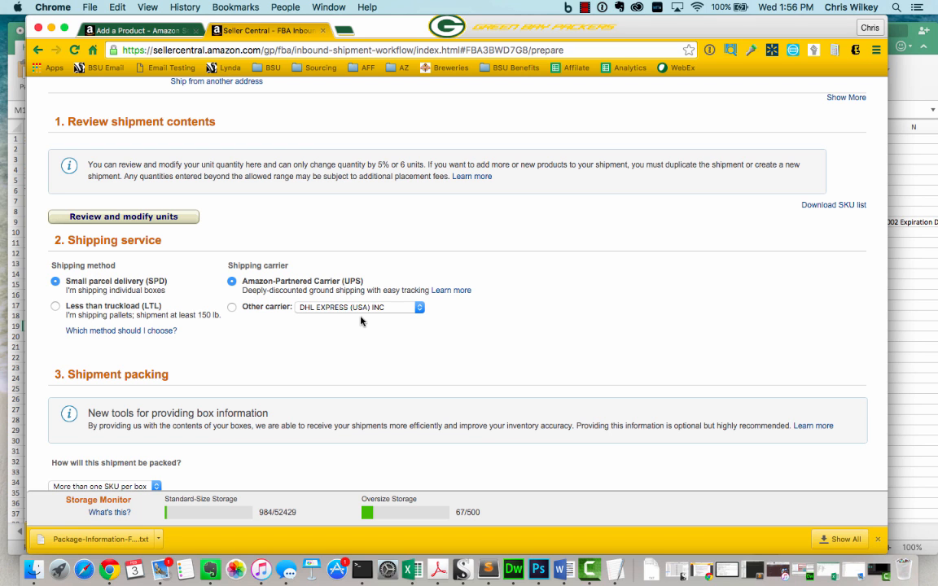
Step: Download another copy of the pack list template for the shipment and open it
{"action": "scroll", "coordinate": [361, 322], "scroll_direction": "down", "scroll_amount": 15}
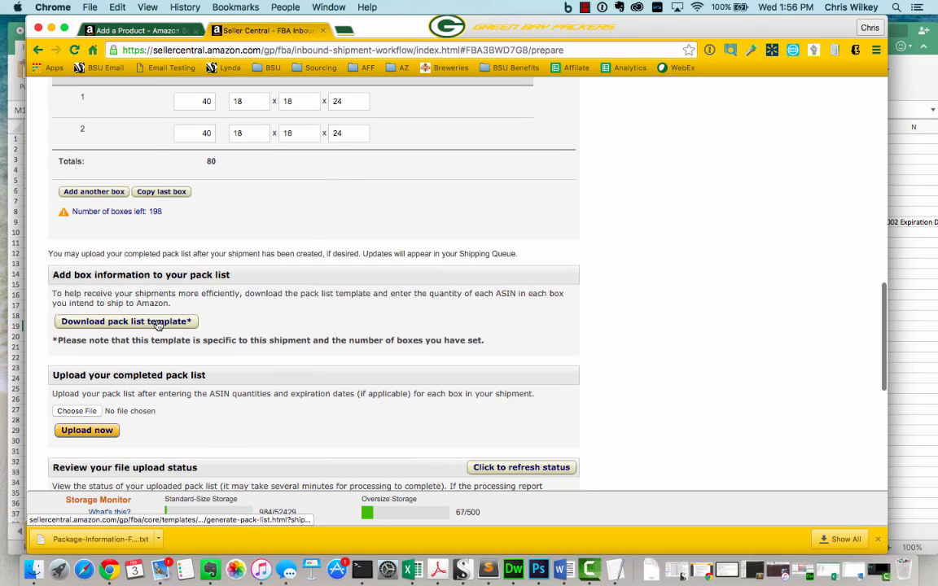
{"action": "left_click", "coordinate": [158, 323]}
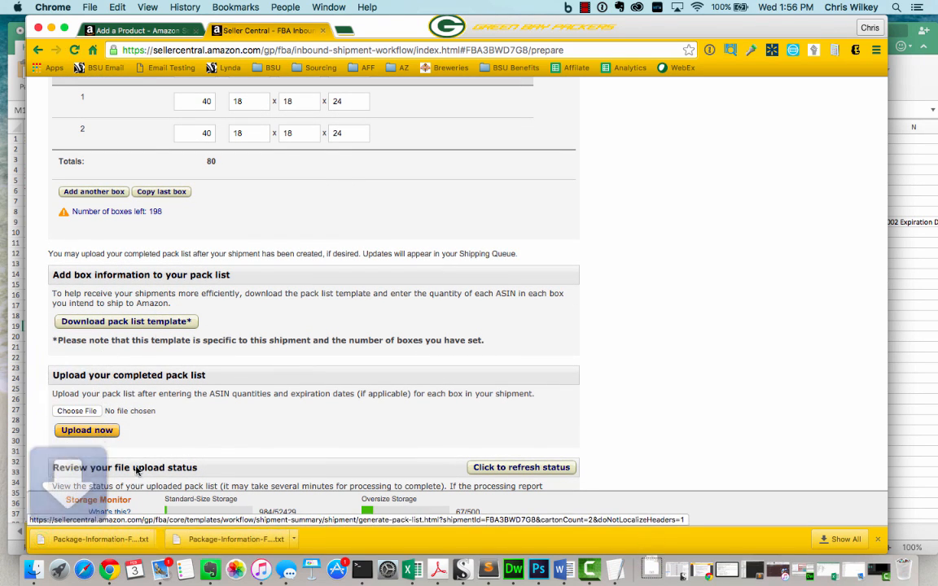
{"action": "left_click", "coordinate": [111, 543]}
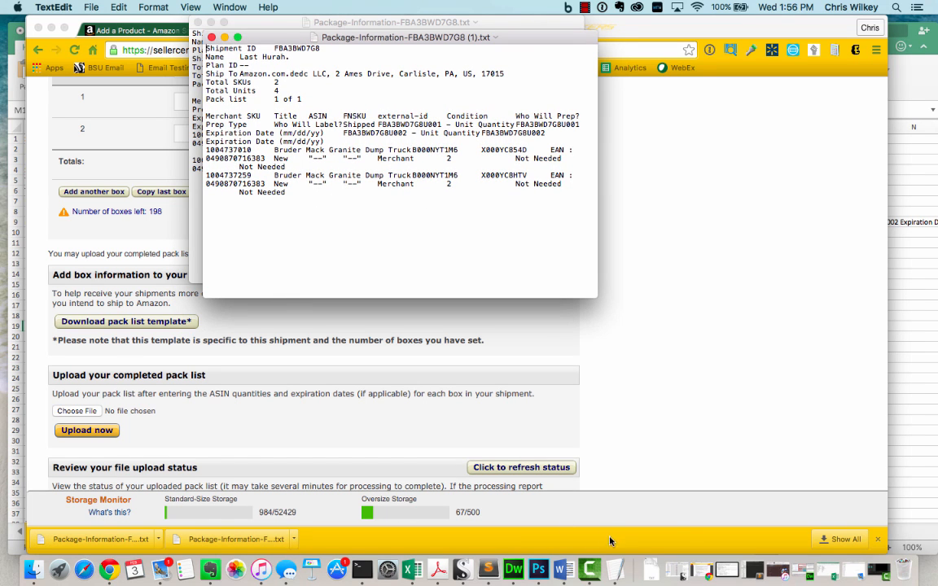
Step: Open Package-Information-FBA3BWD7G8 (1).txt from the Downloads folder with Microsoft Excel (15.18)
{"action": "left_click", "coordinate": [651, 569]}
{"action": "left_click", "coordinate": [627, 144]}
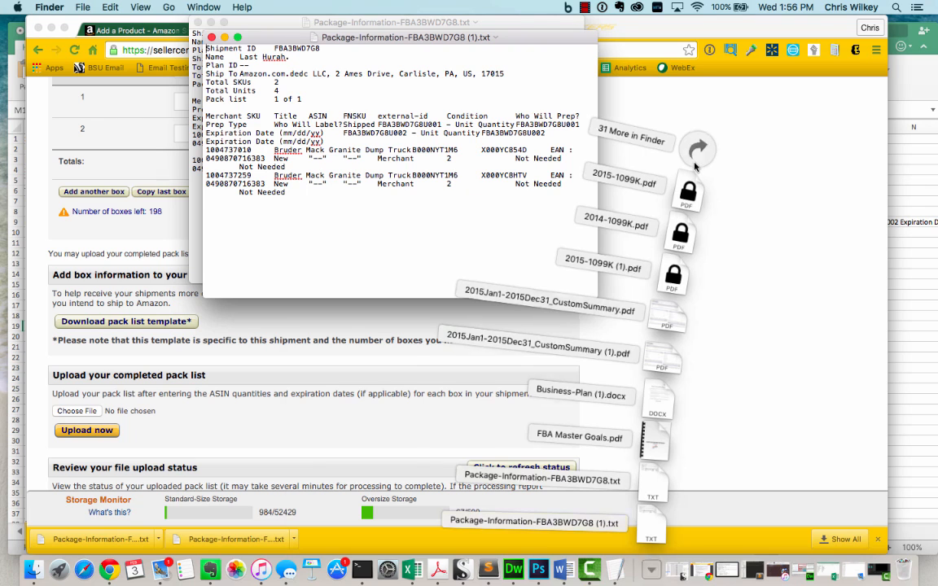
{"action": "right_click", "coordinate": [504, 117]}
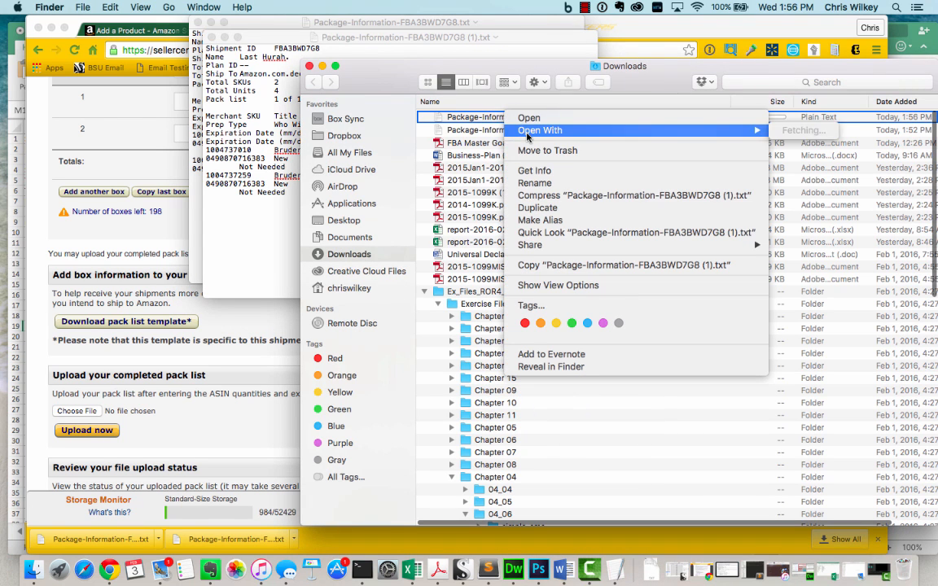
{"action": "mouse_move", "coordinate": [541, 131]}
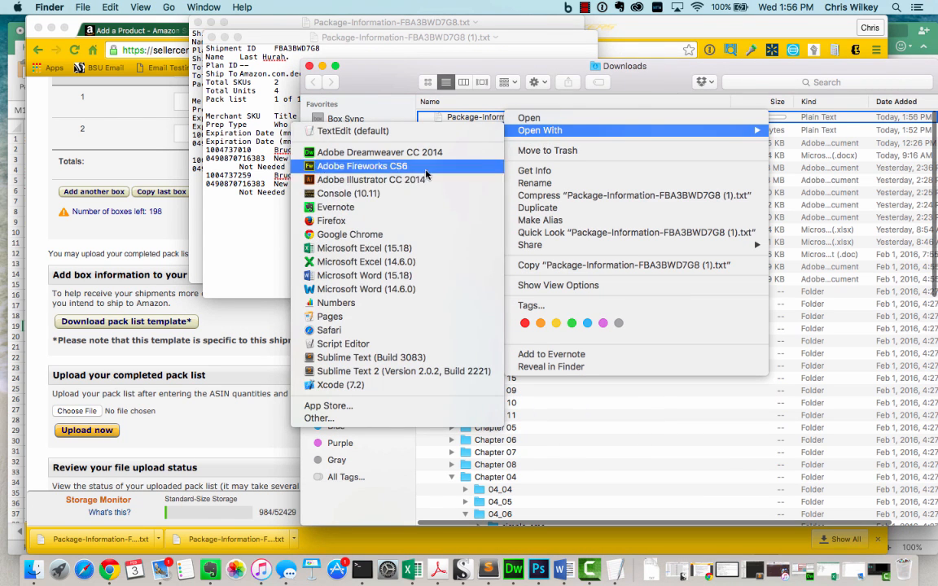
{"action": "left_click", "coordinate": [399, 248]}
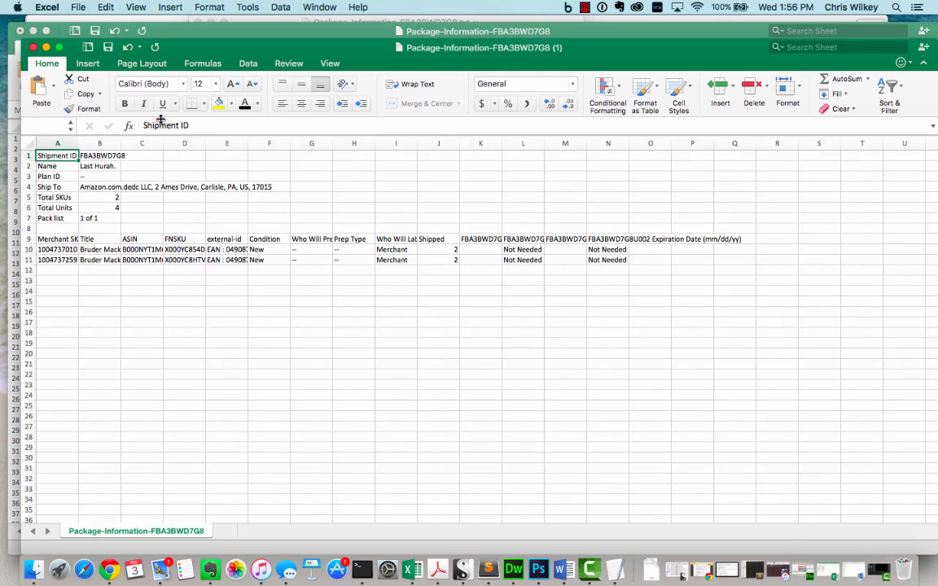
Step: Clear the shipment name in B2 and fit columns D, E, G, H and I to their contents
{"action": "left_click", "coordinate": [97, 167]}
{"action": "key", "text": "Delete"}
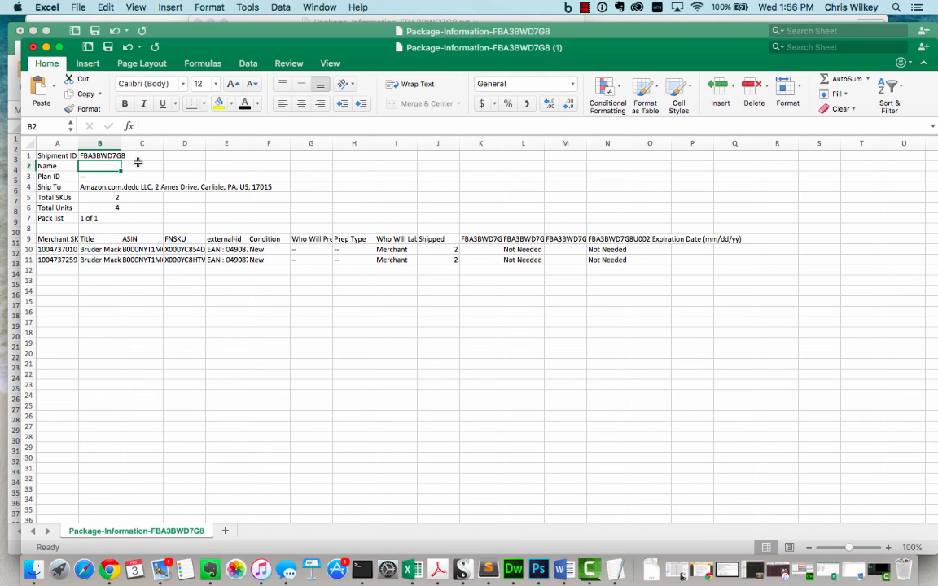
{"action": "double_click", "coordinate": [248, 144]}
{"action": "double_click", "coordinate": [324, 140]}
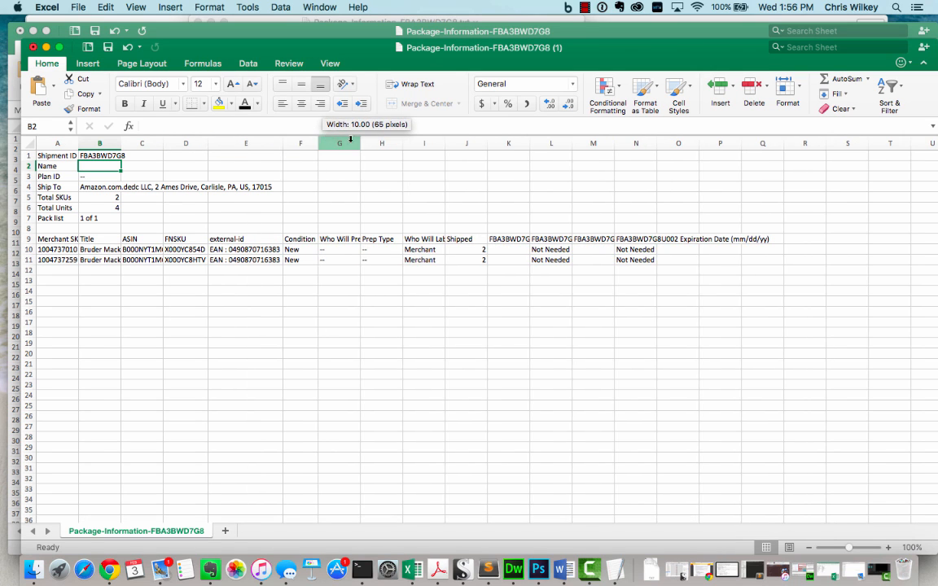
{"action": "double_click", "coordinate": [359, 140]}
{"action": "double_click", "coordinate": [413, 140]}
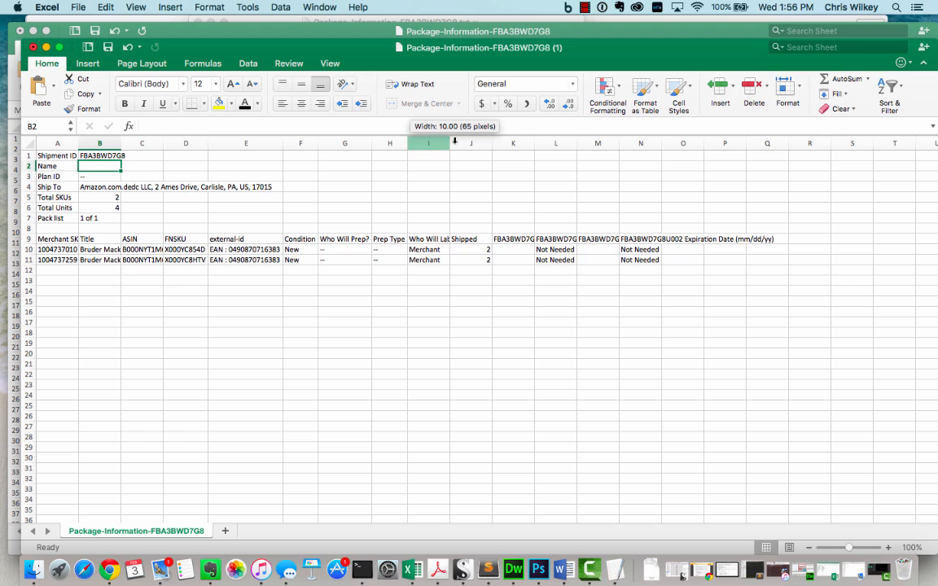
{"action": "double_click", "coordinate": [449, 141]}
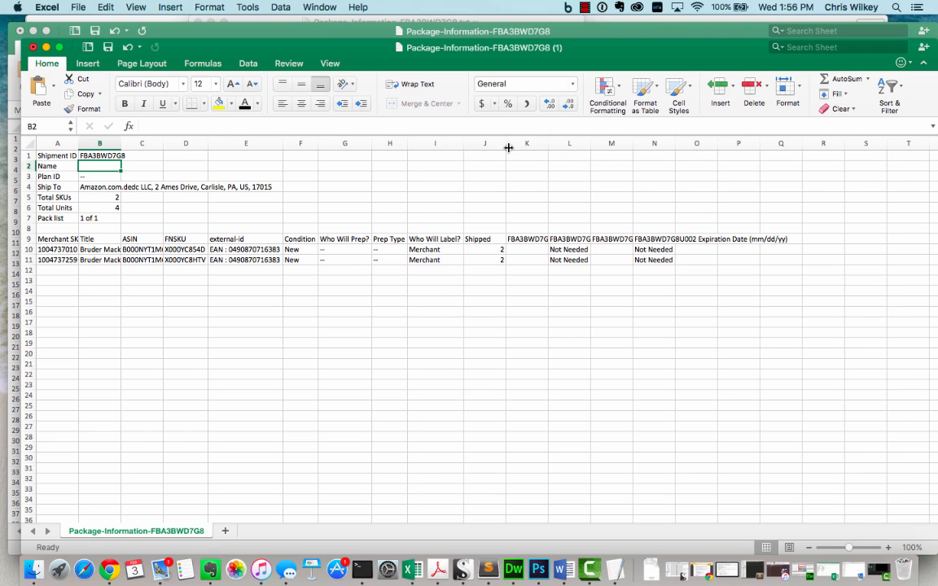
Step: Fit columns J through M to their contents and widen the Title column to show more of the product names
{"action": "double_click", "coordinate": [506, 142]}
{"action": "double_click", "coordinate": [530, 143]}
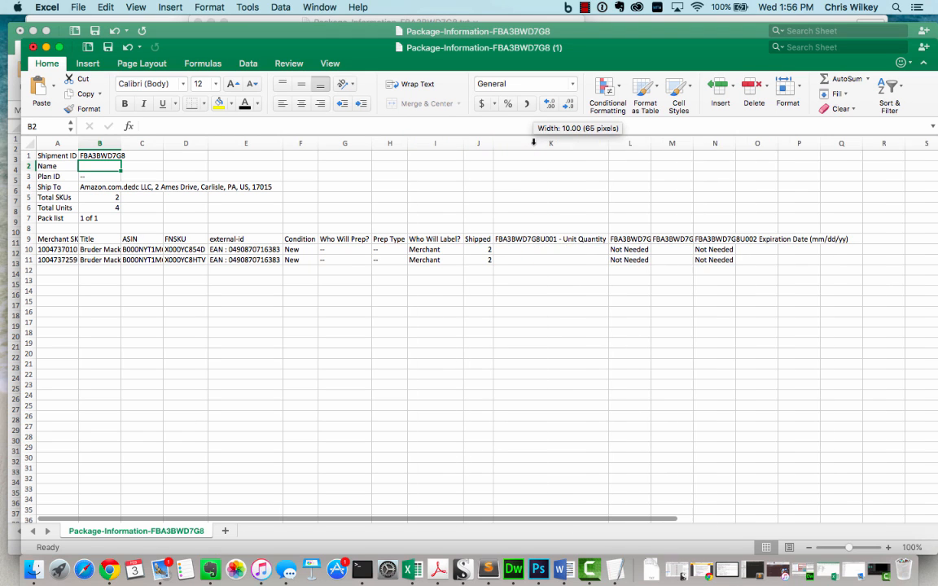
{"action": "double_click", "coordinate": [651, 144]}
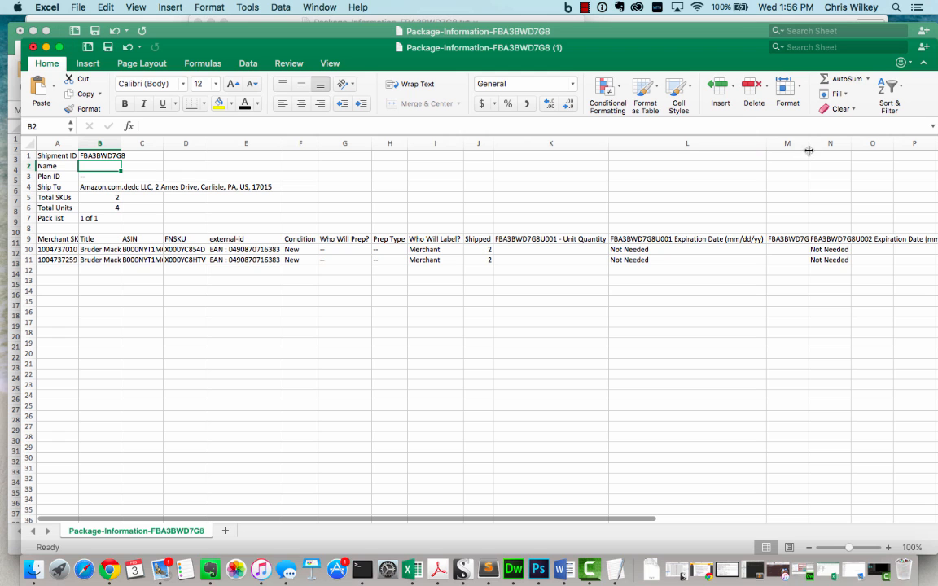
{"action": "double_click", "coordinate": [808, 143]}
{"action": "scroll", "coordinate": [410, 279], "scroll_direction": "down", "scroll_amount": 1}
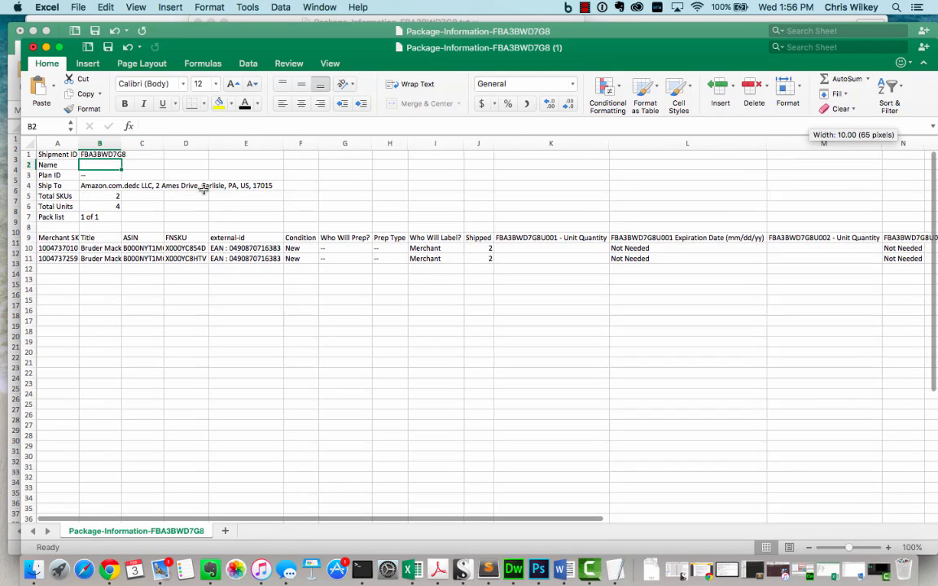
{"action": "left_click_drag", "start_coordinate": [120, 142], "coordinate": [180, 143]}
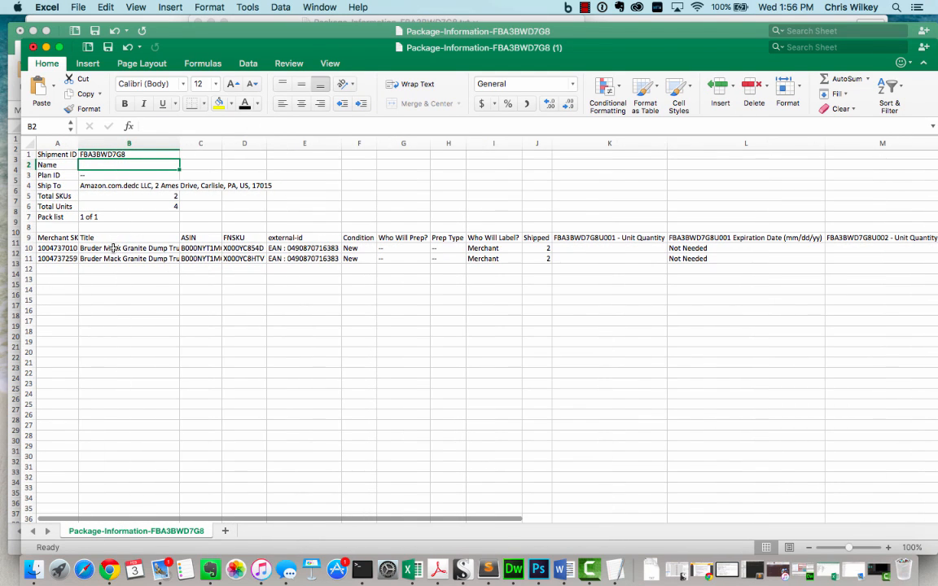
{"action": "left_click", "coordinate": [67, 249]}
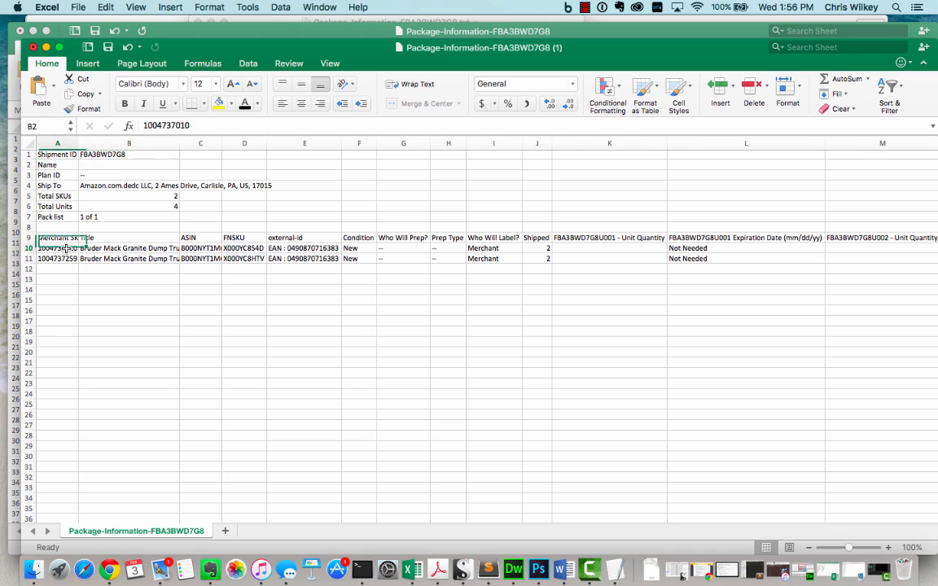
{"action": "left_click", "coordinate": [232, 246]}
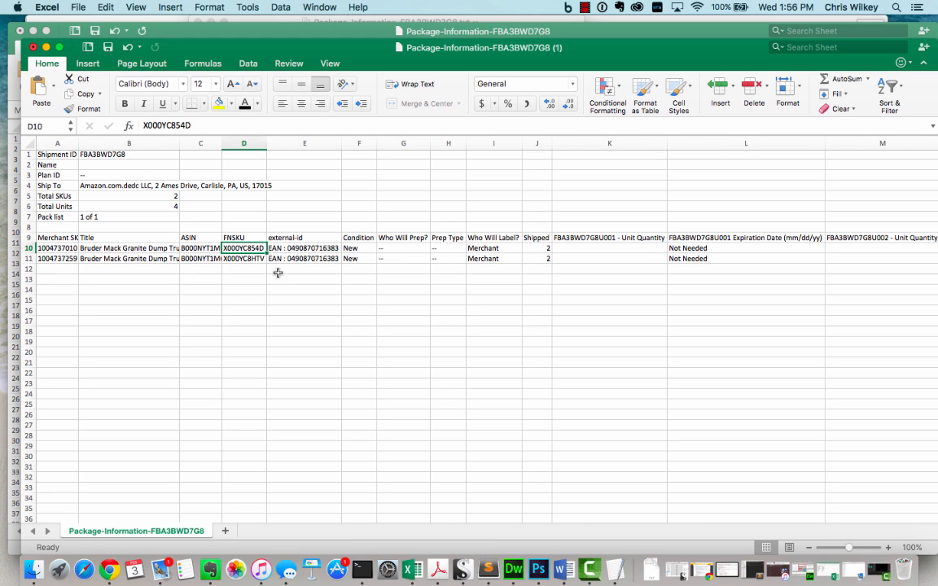
{"action": "scroll", "coordinate": [374, 257], "scroll_direction": "right", "scroll_amount": 3}
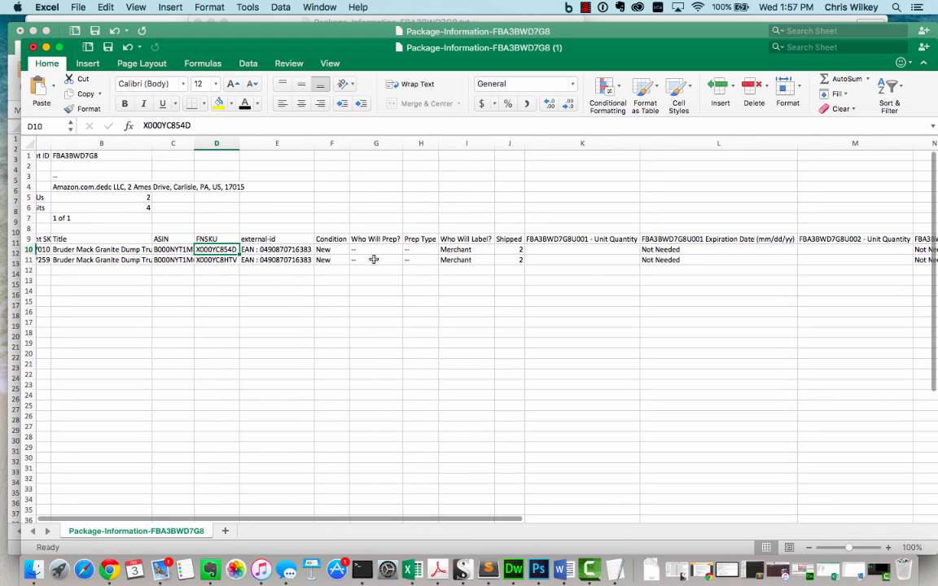
{"action": "left_click", "coordinate": [504, 244]}
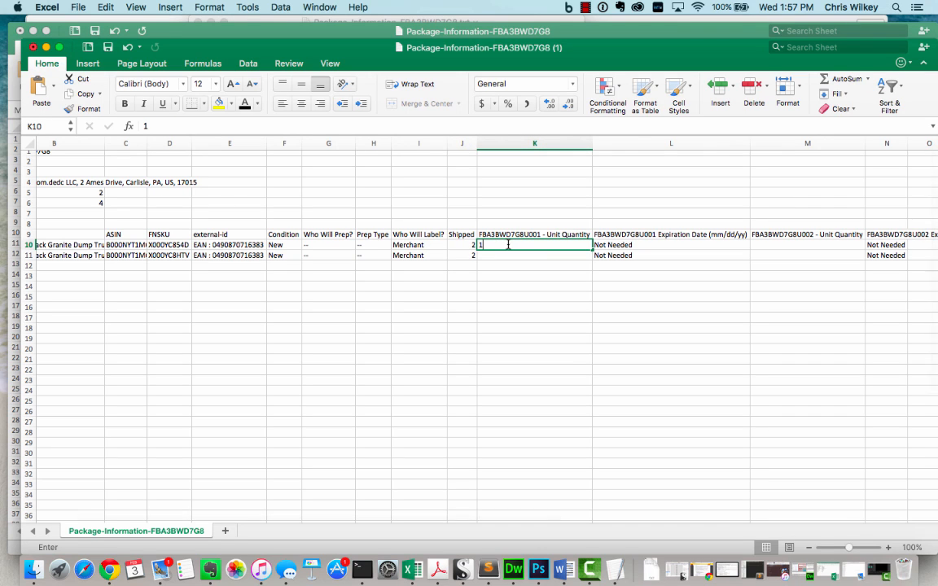
{"action": "type", "text": "1"}
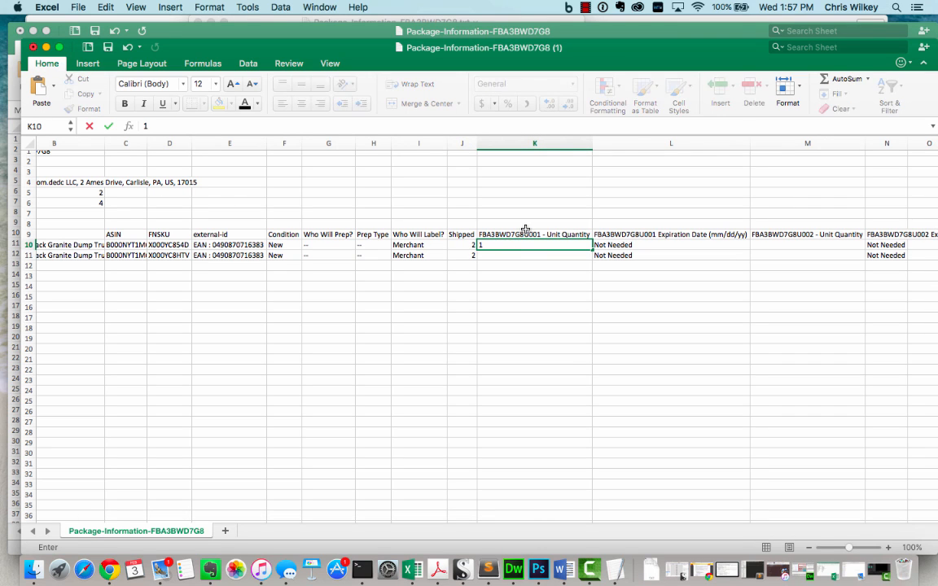
{"action": "left_click", "coordinate": [792, 234]}
Step: Examine the pack list's unit quantity and expiration date columns for both boxes
{"action": "scroll", "coordinate": [792, 235], "scroll_direction": "right", "scroll_amount": 3}
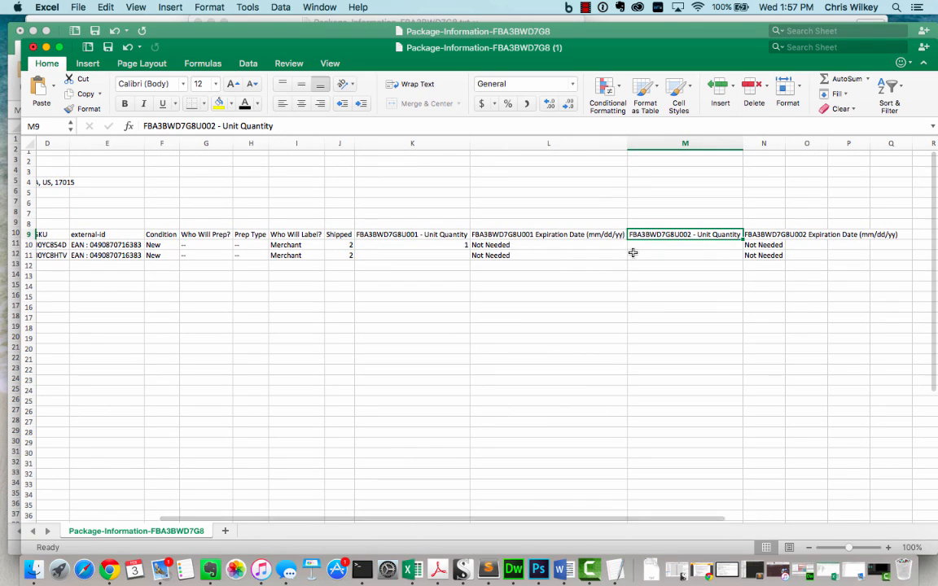
{"action": "scroll", "coordinate": [814, 256], "scroll_direction": "left", "scroll_amount": 4}
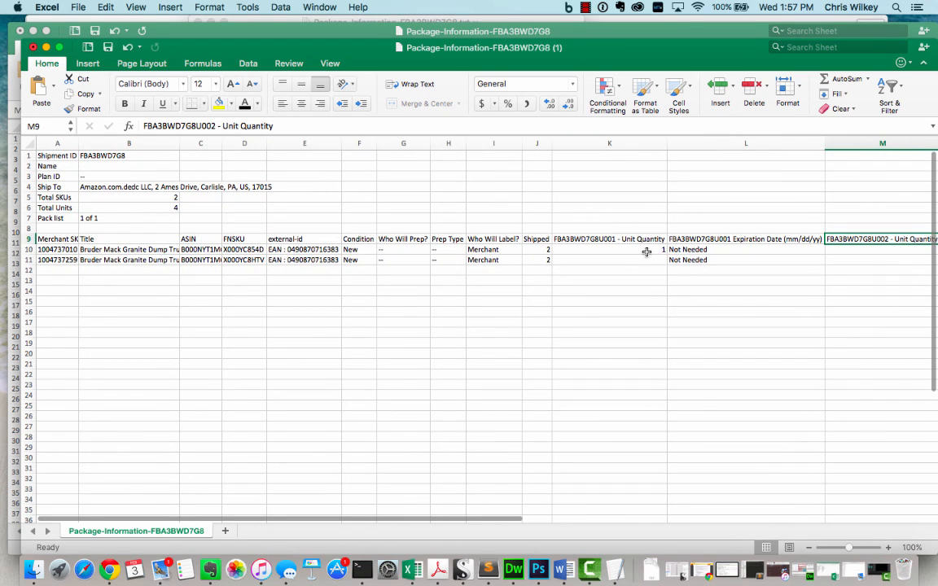
{"action": "scroll", "coordinate": [645, 253], "scroll_direction": "right", "scroll_amount": 3}
{"action": "scroll", "coordinate": [646, 252], "scroll_direction": "right", "scroll_amount": 4}
{"action": "scroll", "coordinate": [839, 226], "scroll_direction": "right", "scroll_amount": 2}
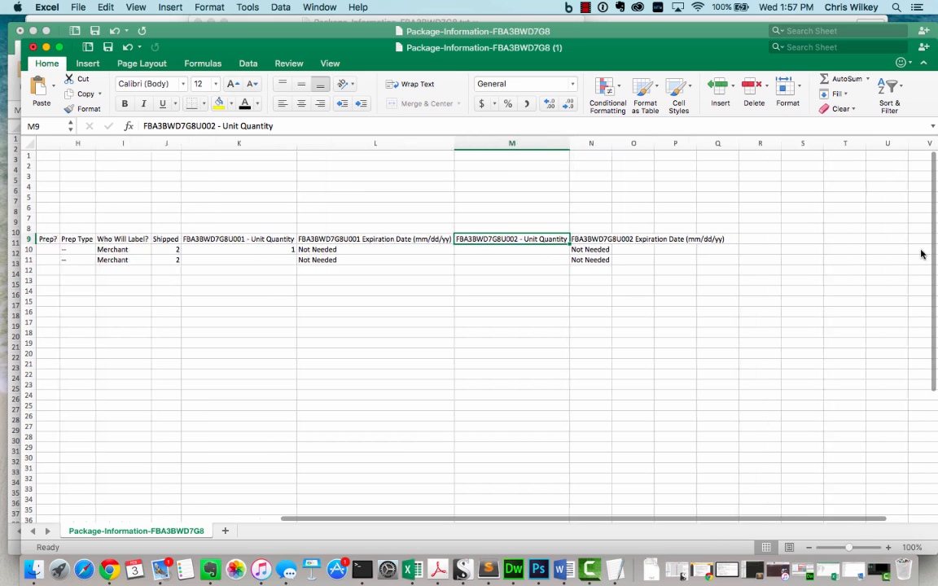
{"action": "scroll", "coordinate": [790, 245], "scroll_direction": "left", "scroll_amount": 6}
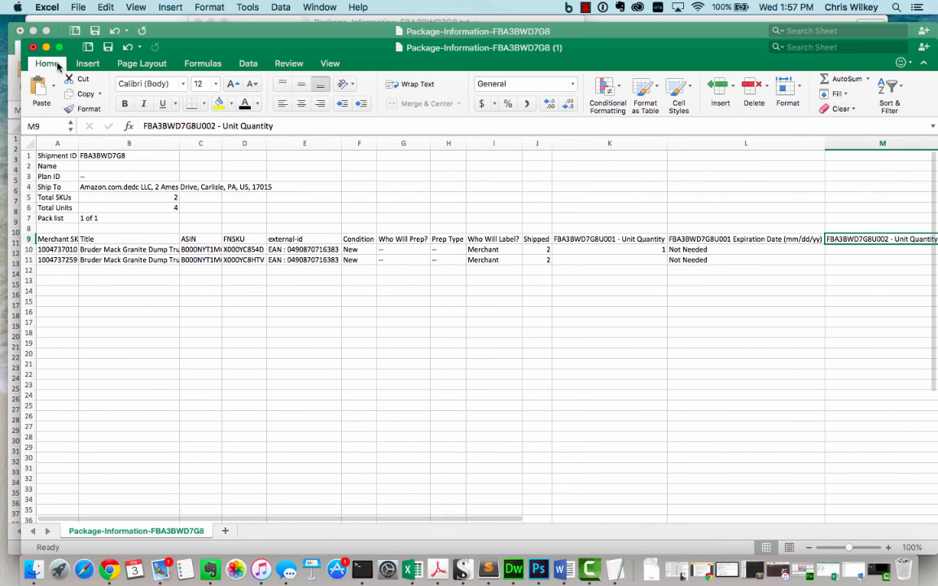
Step: Save the pack list as tab delimited text named Package-Information-FBA3BWD7G8 (1) in Downloads, replacing the existing file
{"action": "left_click", "coordinate": [76, 7]}
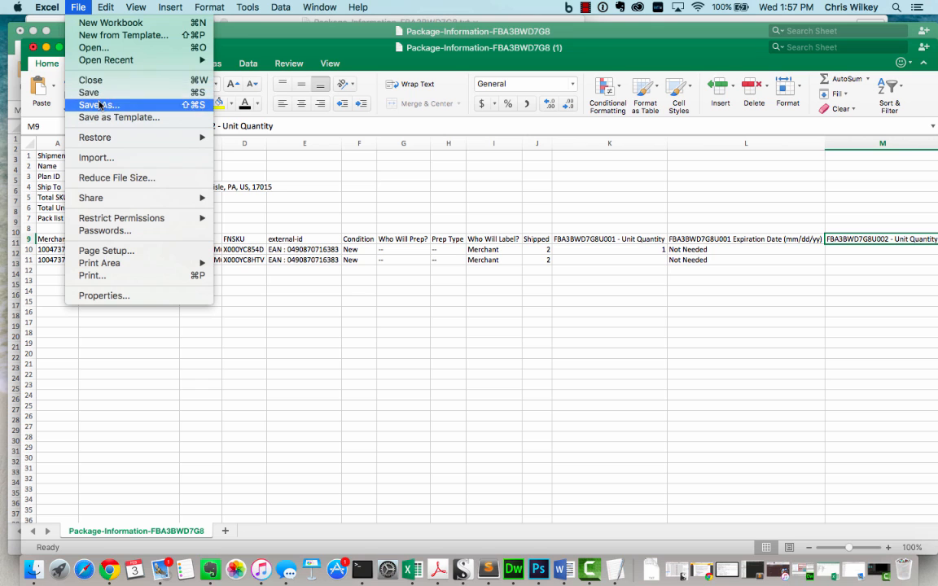
{"action": "left_click", "coordinate": [90, 96]}
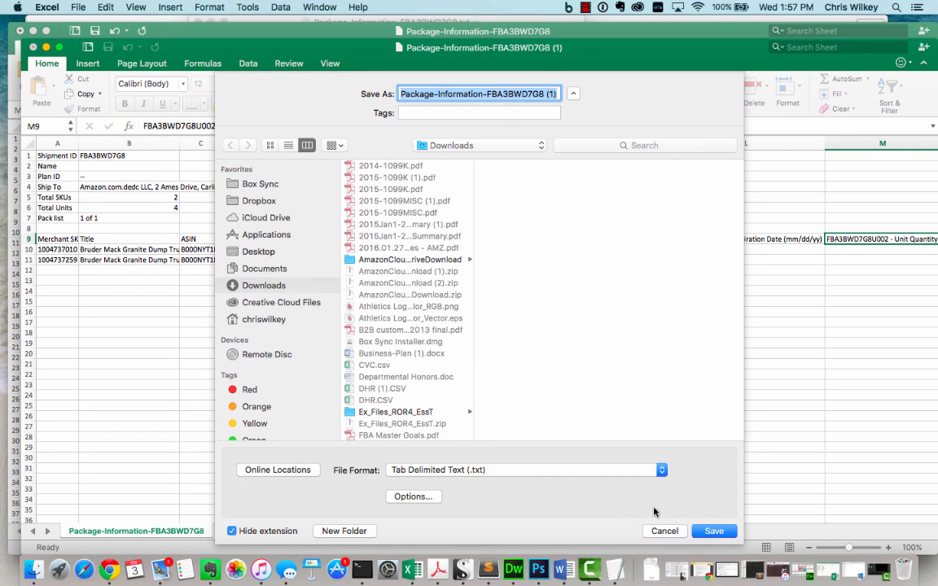
{"action": "left_click", "coordinate": [709, 531]}
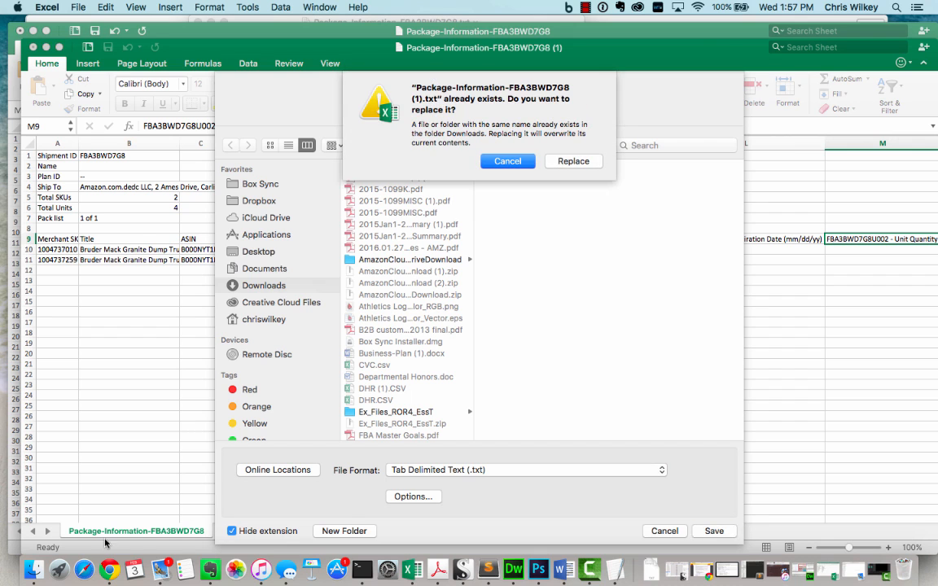
{"action": "left_click", "coordinate": [572, 161]}
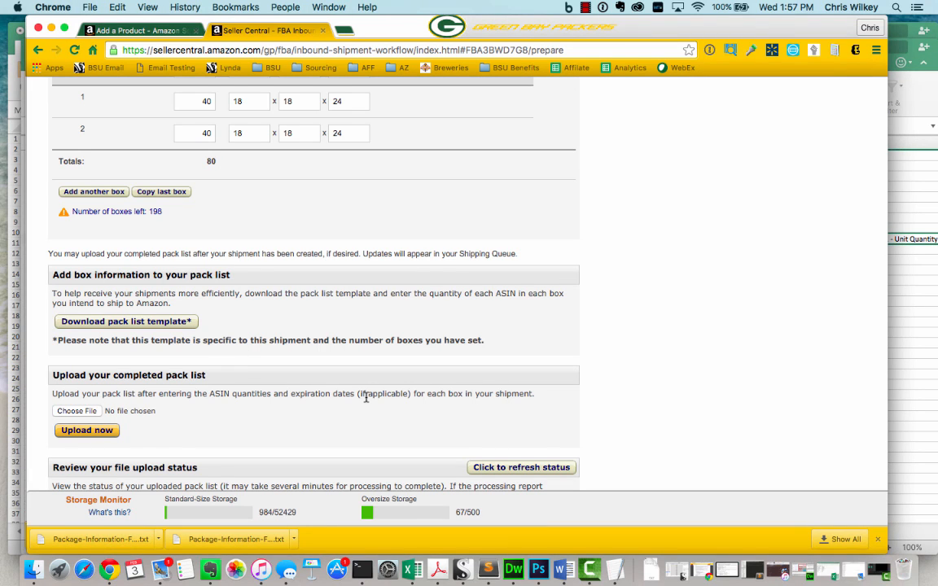
{"action": "scroll", "coordinate": [329, 355], "scroll_direction": "down", "scroll_amount": 3}
{"action": "left_click", "coordinate": [76, 323]}
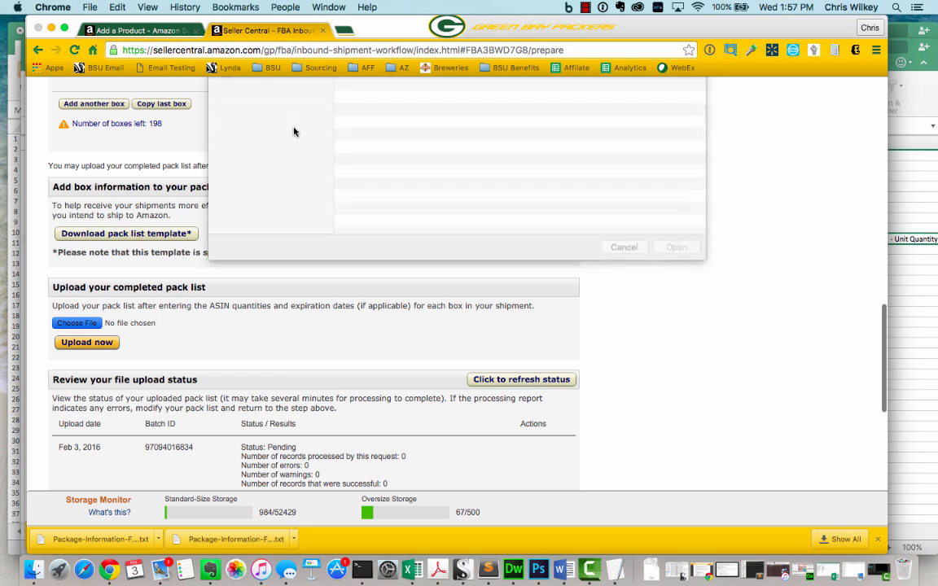
{"action": "left_click", "coordinate": [633, 311]}
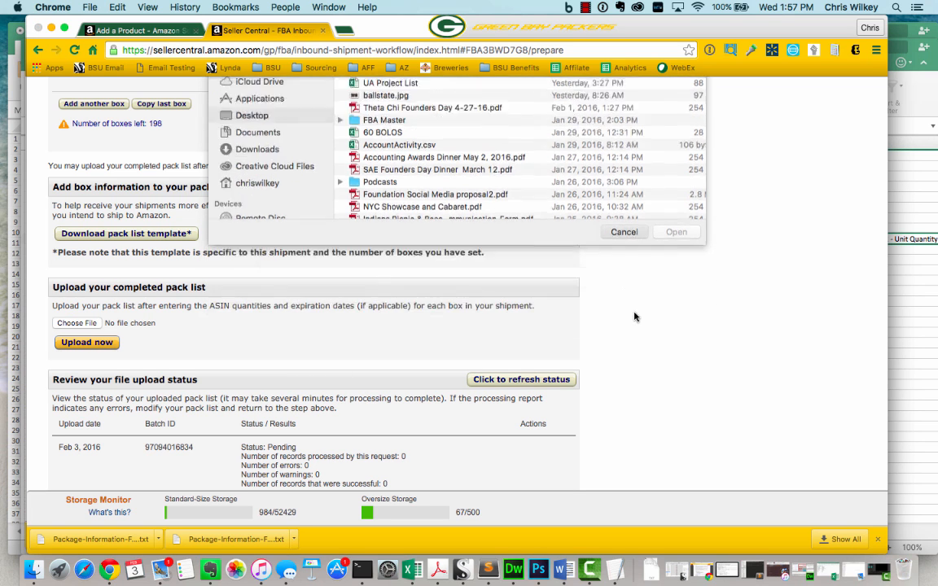
Step: Refresh the pack list upload status and examine its record counts, errors and warnings, and the shipping charges section
{"action": "scroll", "coordinate": [377, 318], "scroll_direction": "down", "scroll_amount": 2}
{"action": "left_click", "coordinate": [494, 331]}
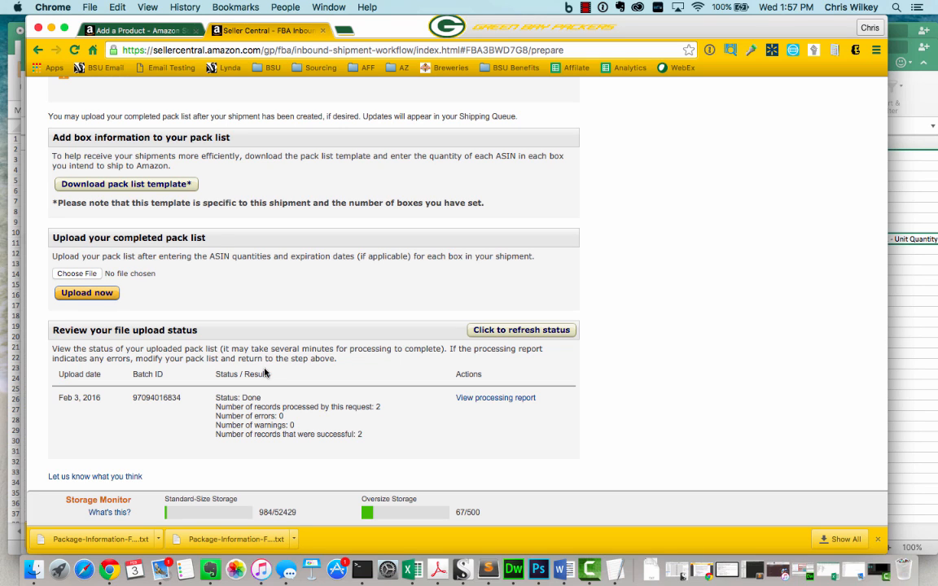
{"action": "left_click_drag", "start_coordinate": [283, 407], "coordinate": [378, 408]}
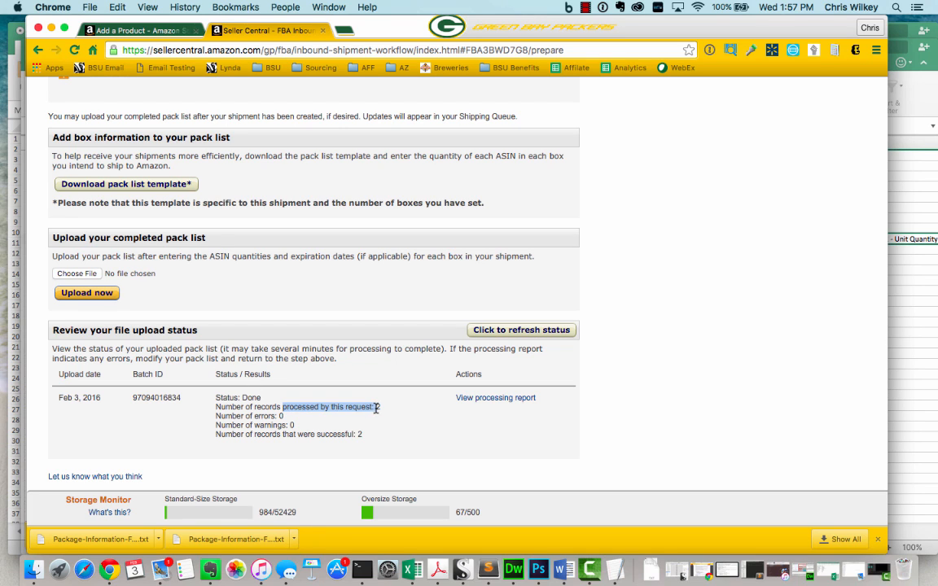
{"action": "left_click", "coordinate": [387, 409]}
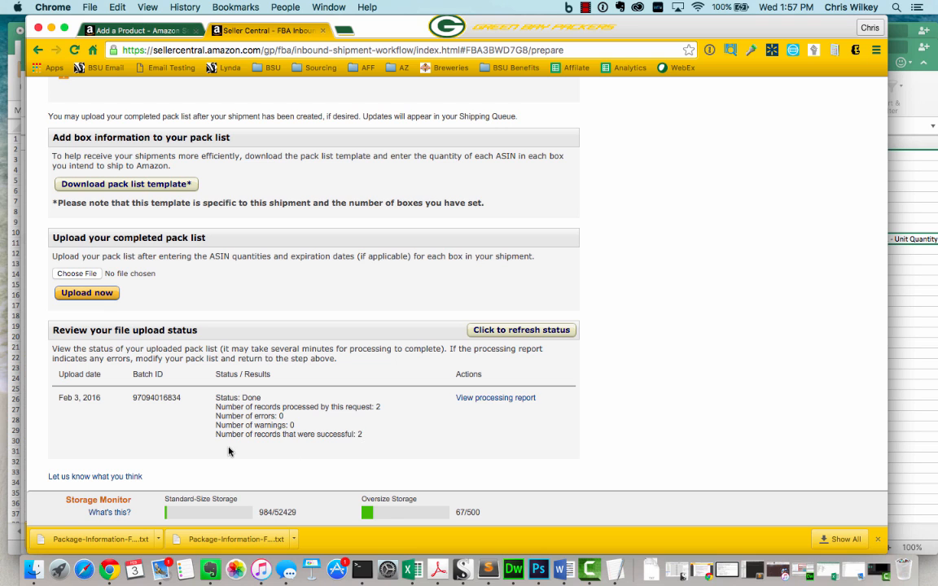
{"action": "scroll", "coordinate": [228, 449], "scroll_direction": "down", "scroll_amount": 3}
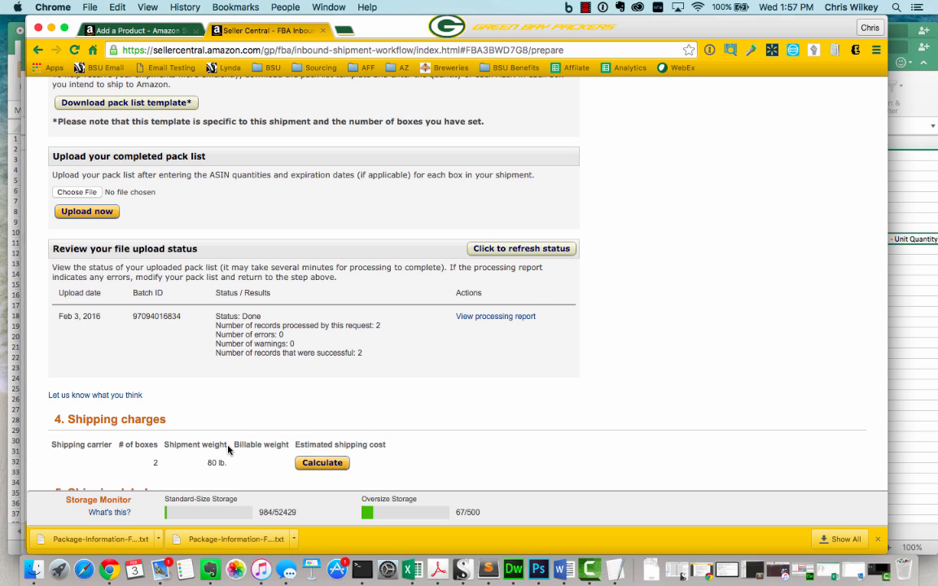
{"action": "scroll", "coordinate": [228, 449], "scroll_direction": "down", "scroll_amount": 1}
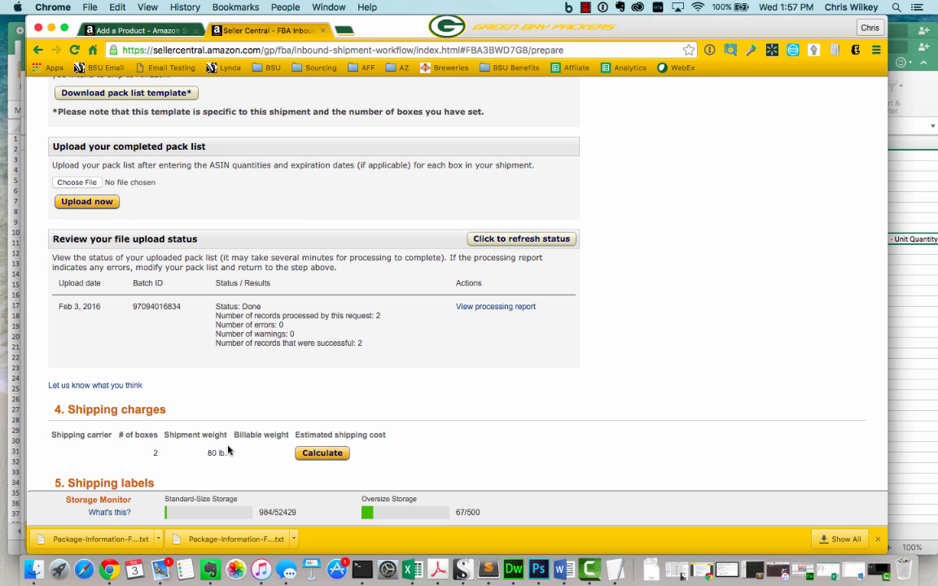